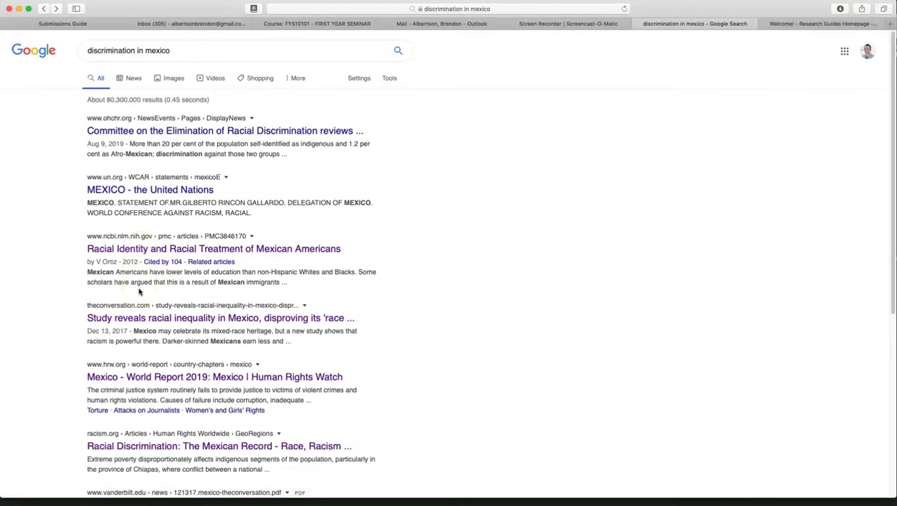
Open the racism.org result 'Racial Discrimination: The Mexican Record' from the 'discrimination in mexico' results
scroll(139, 414, down, 3)
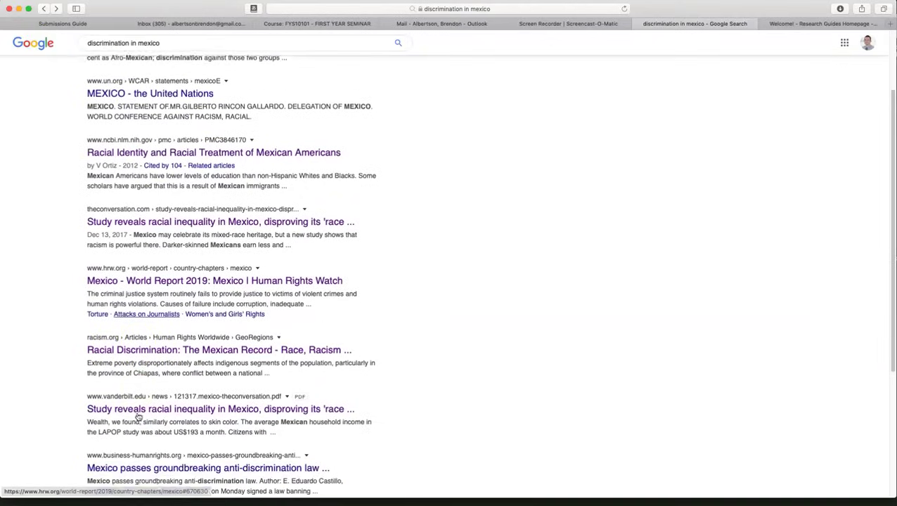
scroll(139, 416, up, 2)
click(130, 368)
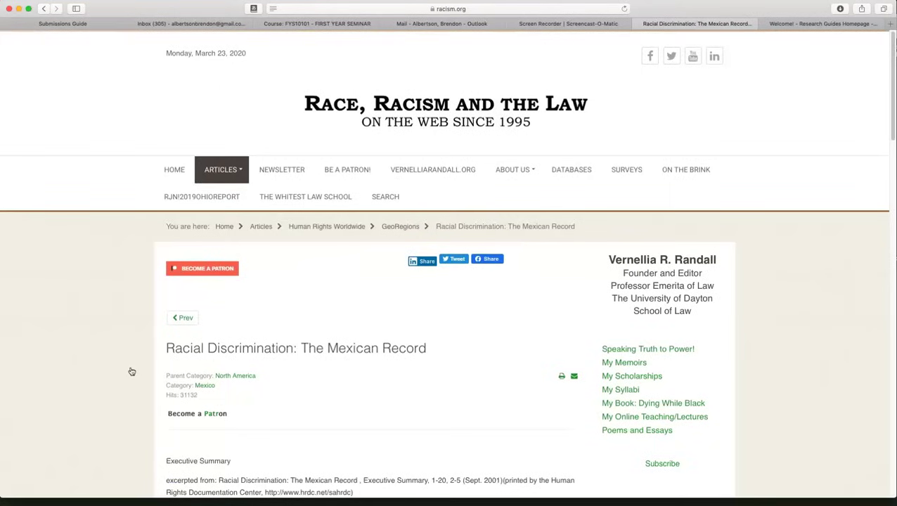
Scroll through the racism.org article down to its Executive Summary
scroll(132, 371, down, 1)
scroll(131, 371, up, 1)
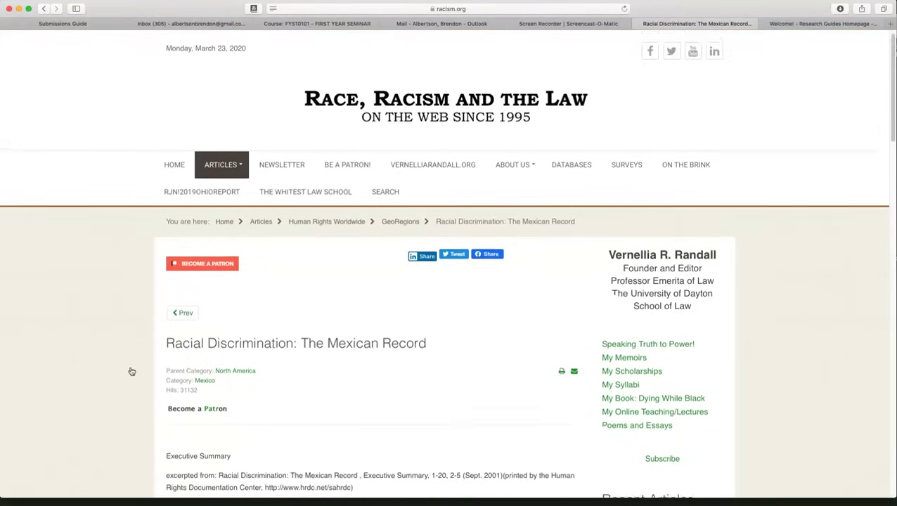
scroll(132, 371, down, 2)
scroll(132, 371, down, 3)
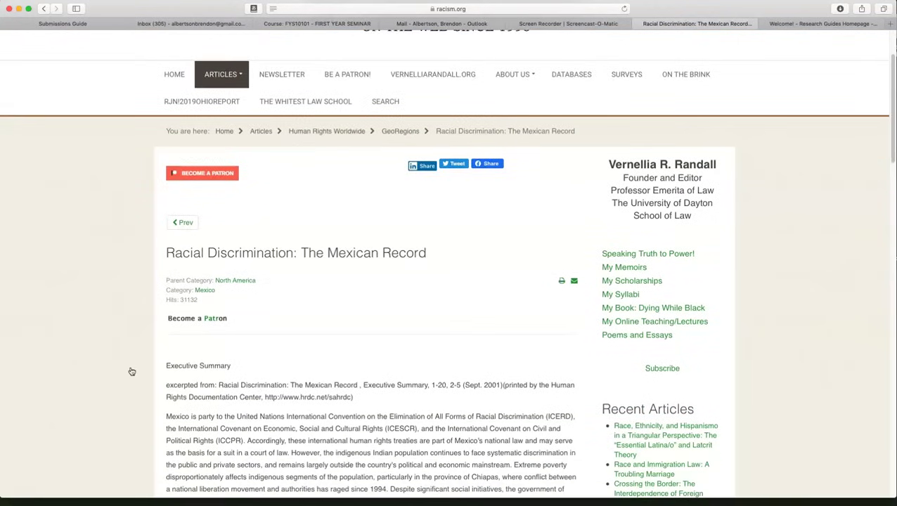
scroll(132, 371, up, 1)
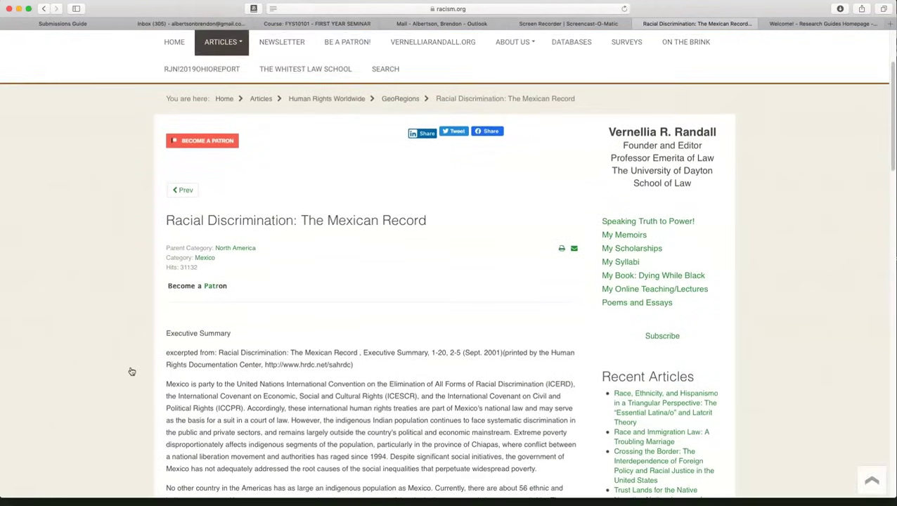
click(239, 333)
scroll(239, 333, down, 4)
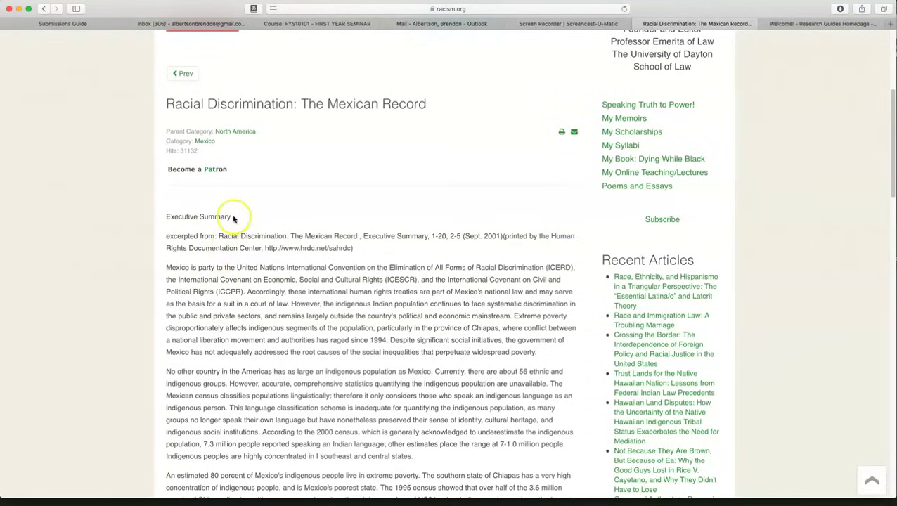
Briefly select and deselect the Executive Summary heading and the source organization's name, then keep reading
drag(231, 216, 167, 217)
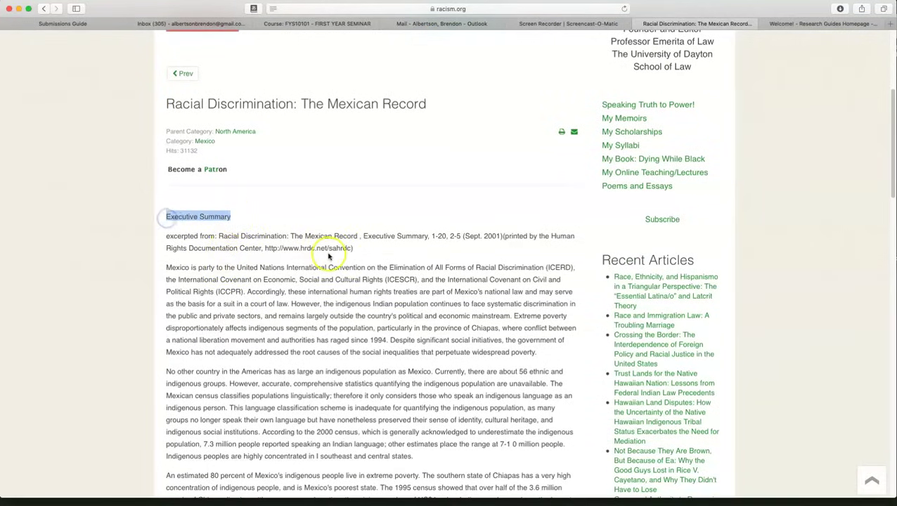
click(371, 253)
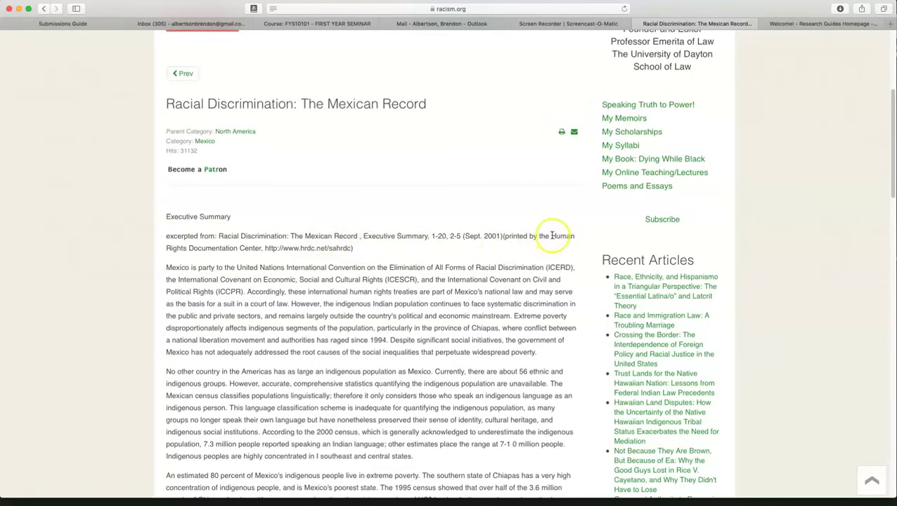
drag(552, 236, 260, 250)
click(304, 274)
scroll(305, 274, down, 3)
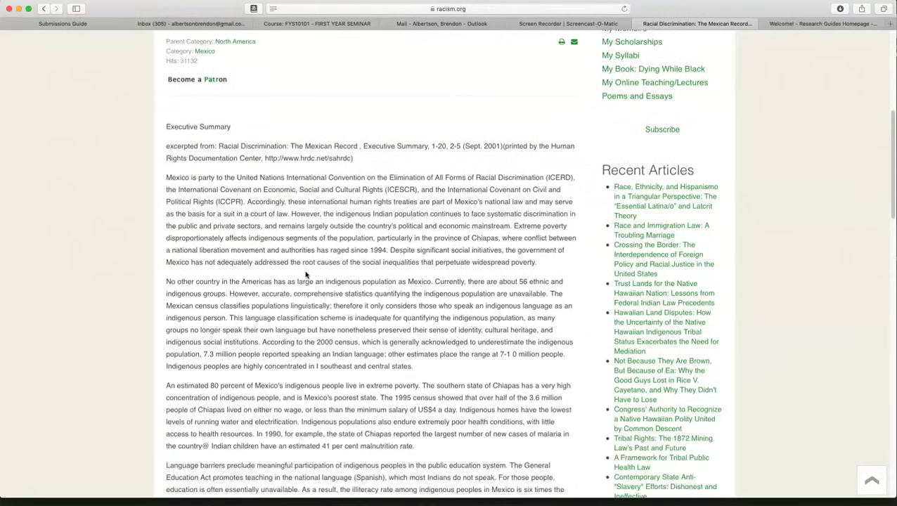
scroll(306, 274, up, 5)
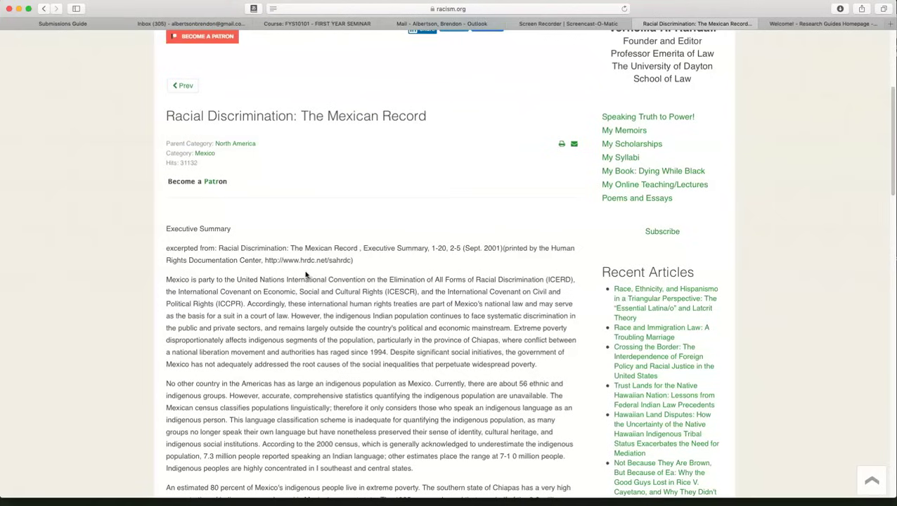
scroll(306, 274, down, 15)
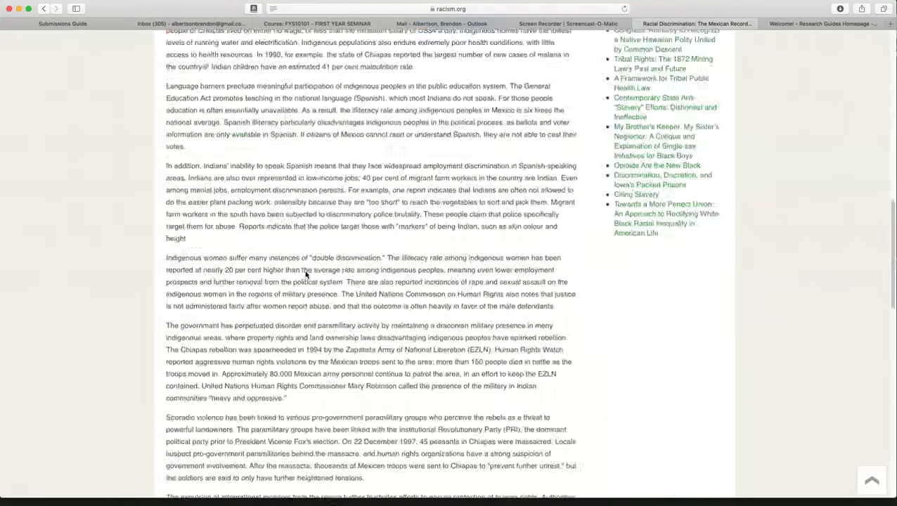
scroll(306, 275, up, 3)
scroll(306, 275, up, 15)
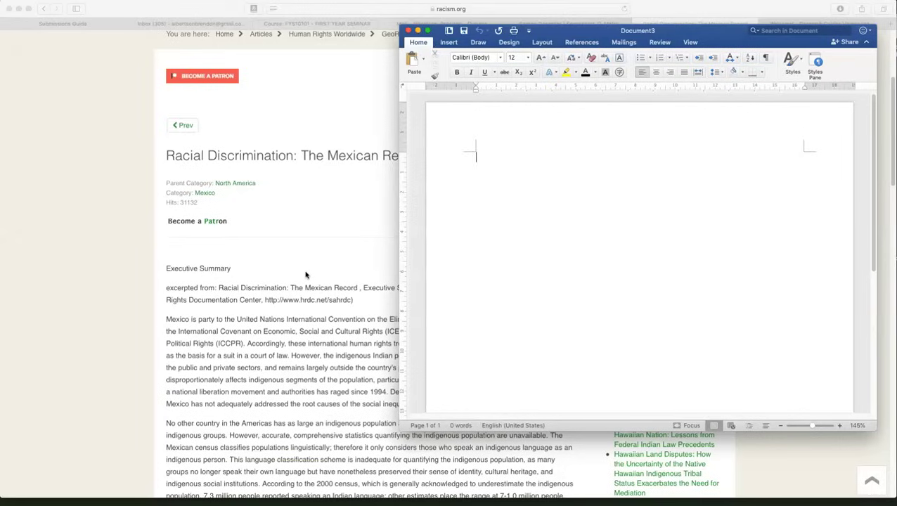
Click into blank Document3, then put Word away to bring the racism.org article back
click(456, 260)
key(super+Tab)
click(445, 241)
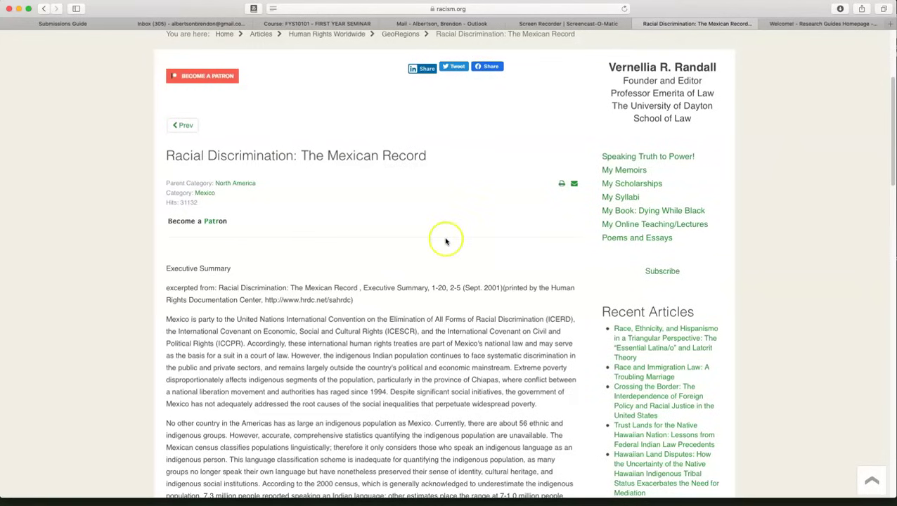
scroll(332, 298, down, 2)
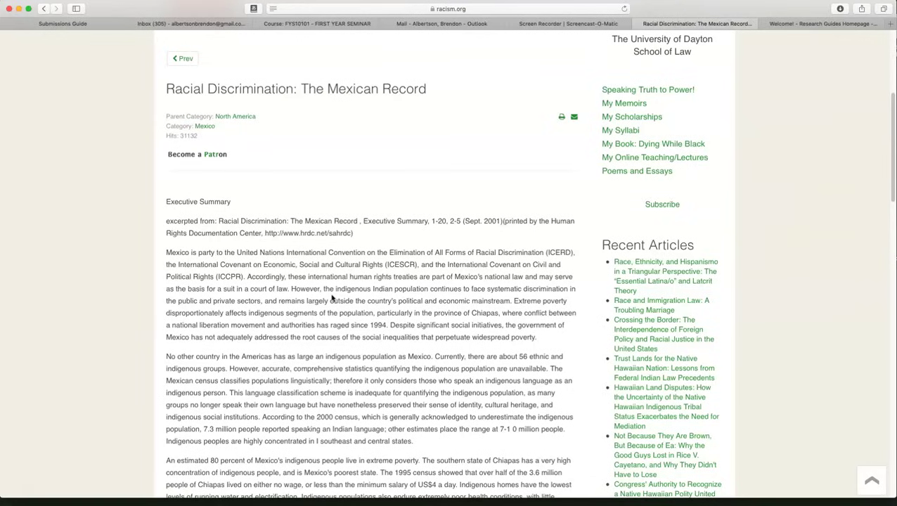
scroll(332, 297, up, 2)
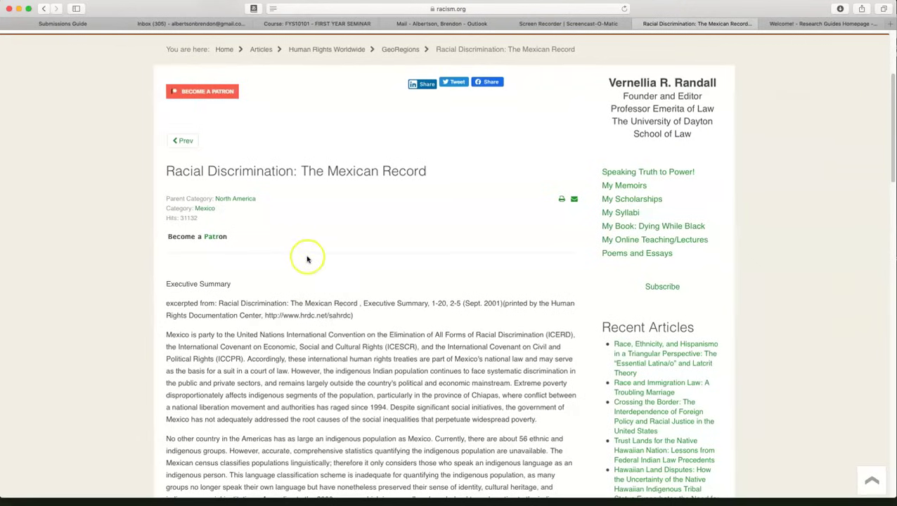
scroll(307, 272, down, 1)
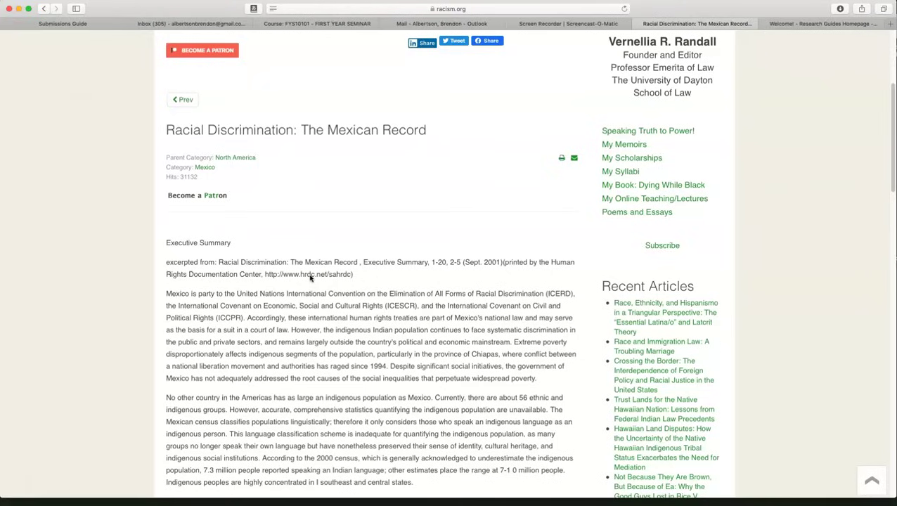
Find 'discrimination' on the page and step through the first nine of its 12 matches
key(super+f)
key(BackSpace)
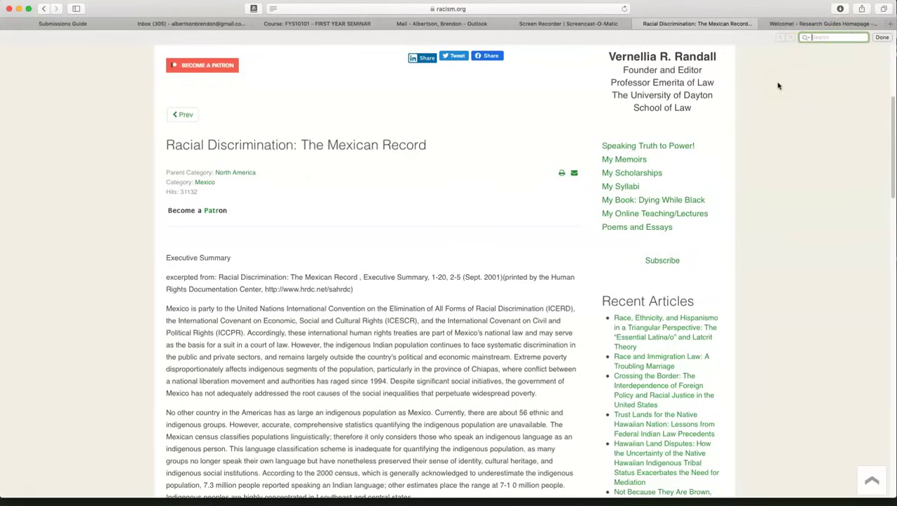
text(discrimin)
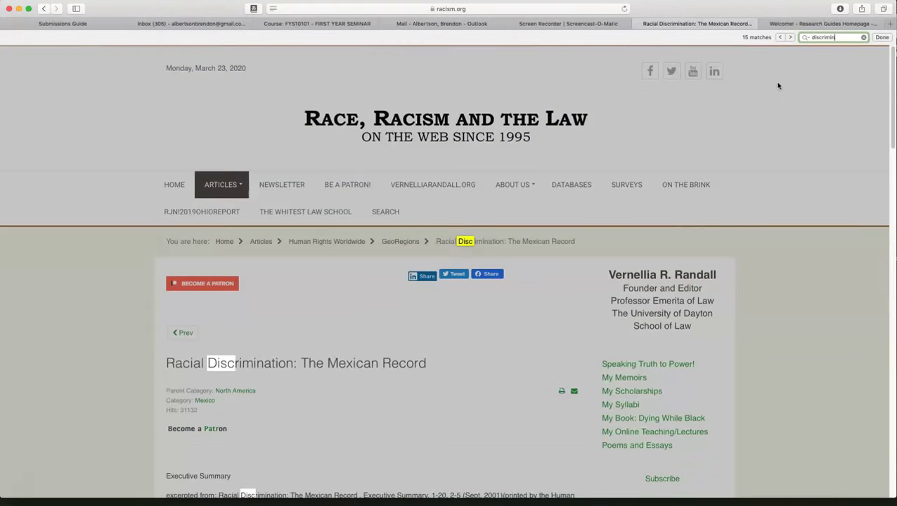
text(ation)
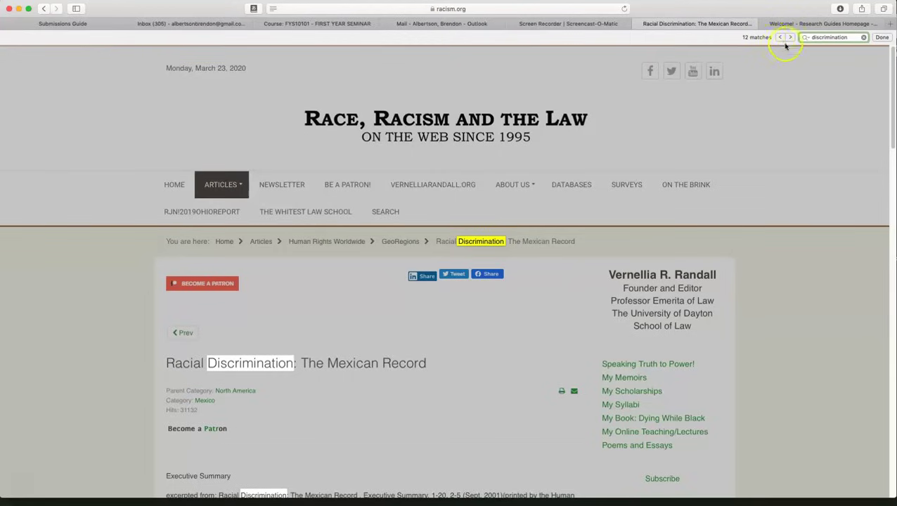
click(789, 38)
click(789, 38)
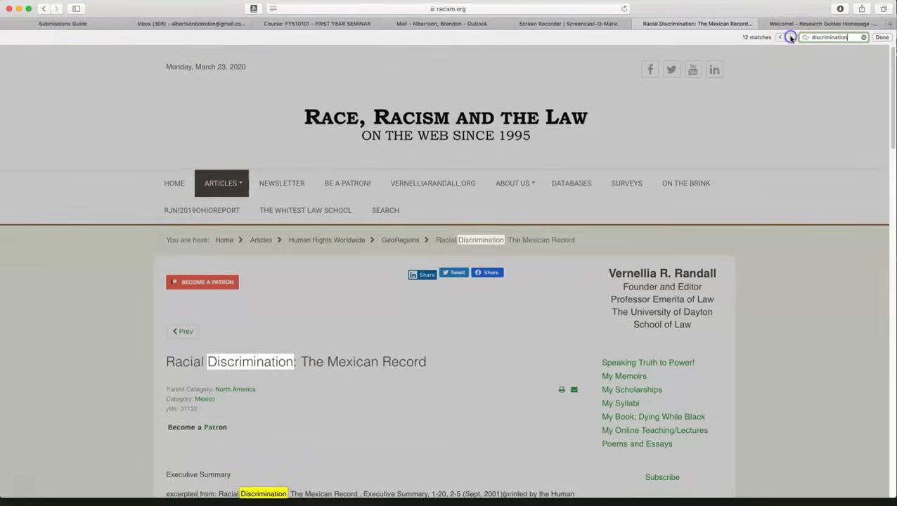
click(790, 38)
click(790, 38)
click(790, 38)
click(789, 38)
click(789, 38)
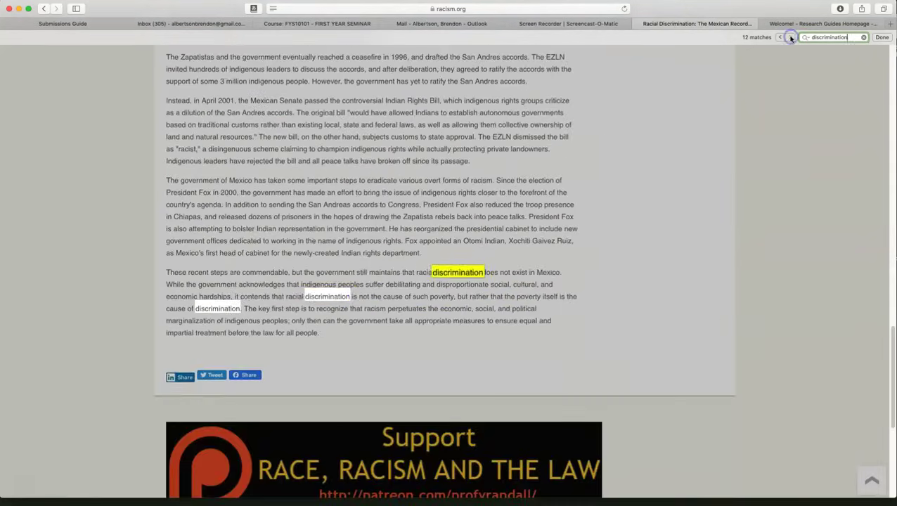
click(789, 38)
click(790, 38)
click(790, 38)
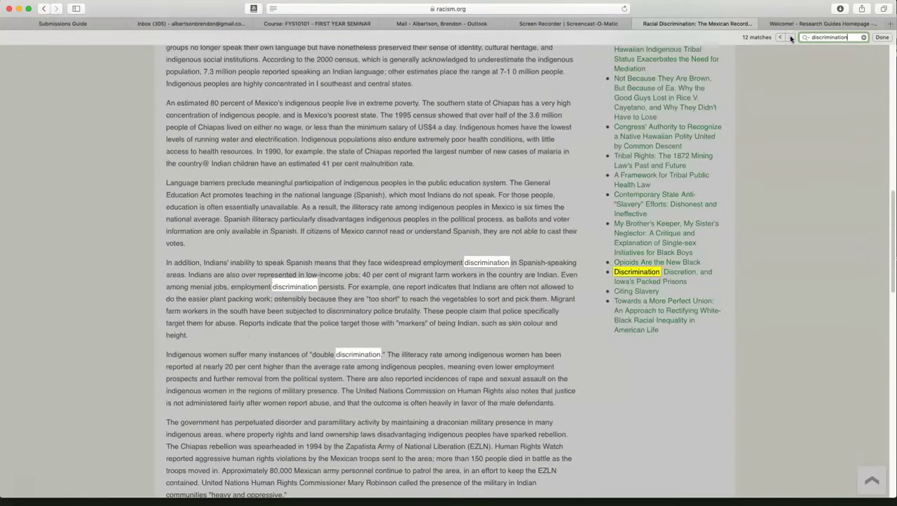
Wrap past the title, excerpt and ICERD matches to the employment discrimination passage
click(790, 38)
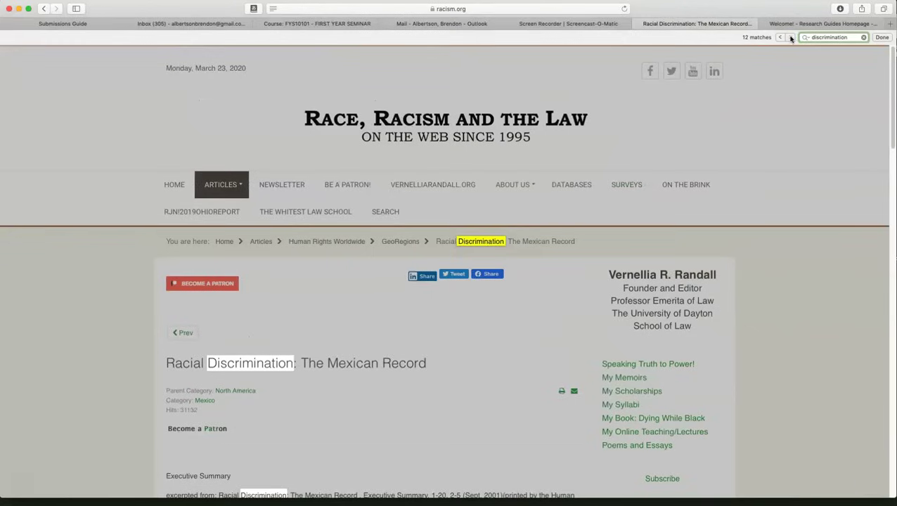
click(790, 38)
click(790, 38)
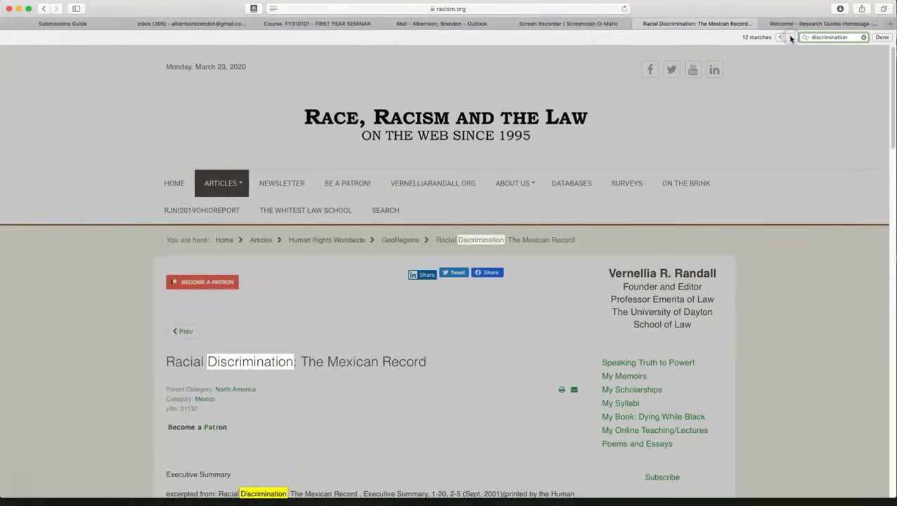
click(789, 38)
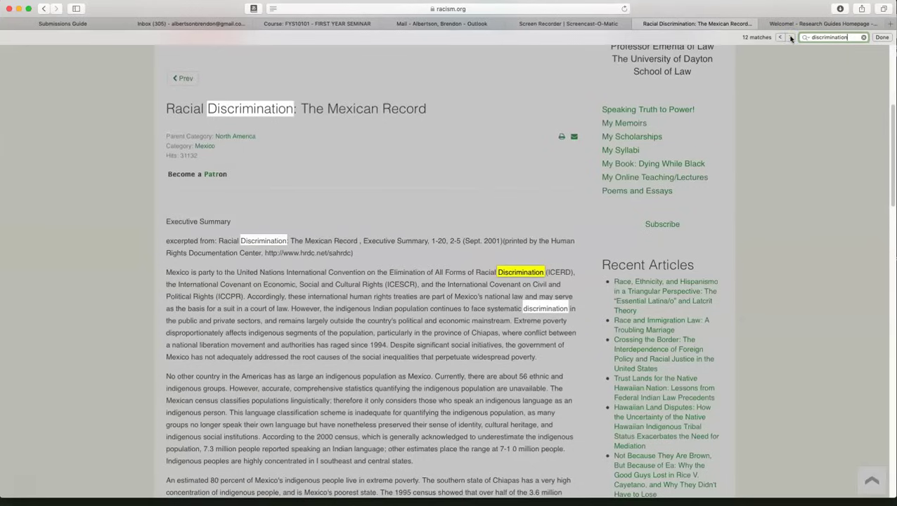
click(790, 38)
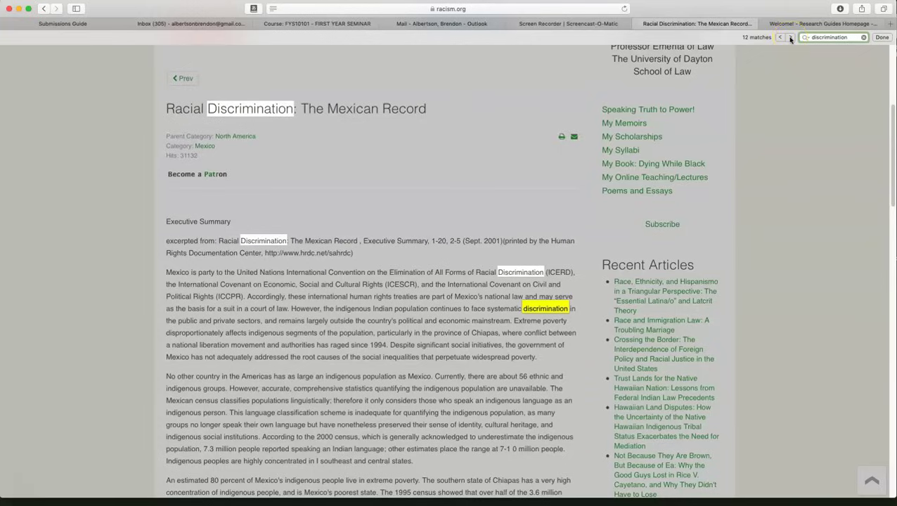
click(790, 40)
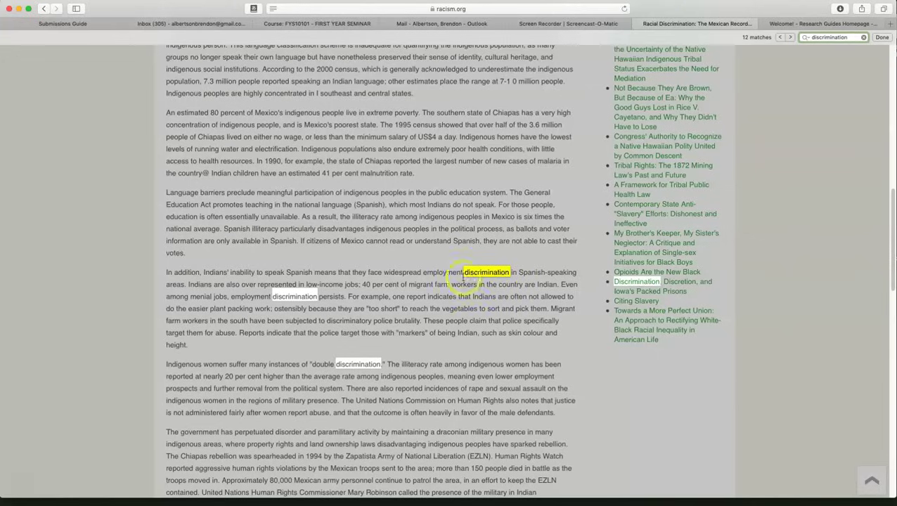
Copy the 'In addition…' passage ending 'country are Indian.' on Indians' employment discrimination
click(185, 268)
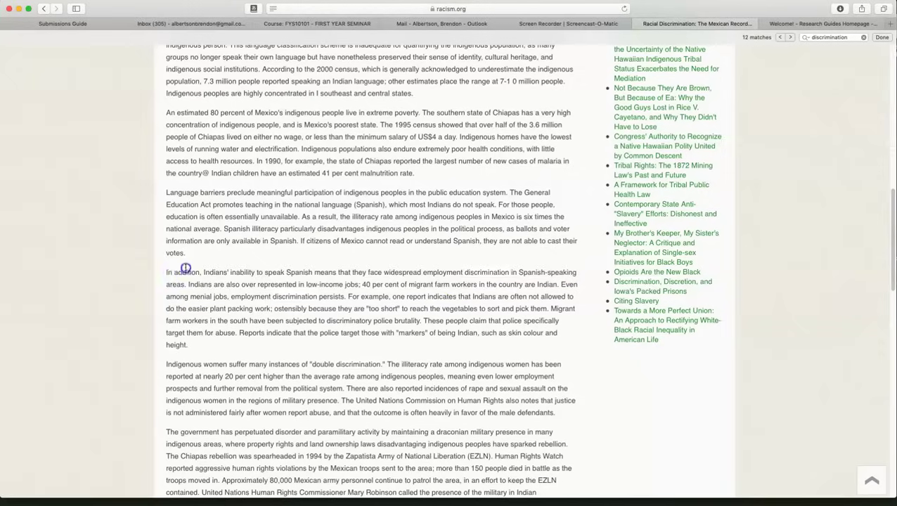
drag(166, 272, 561, 284)
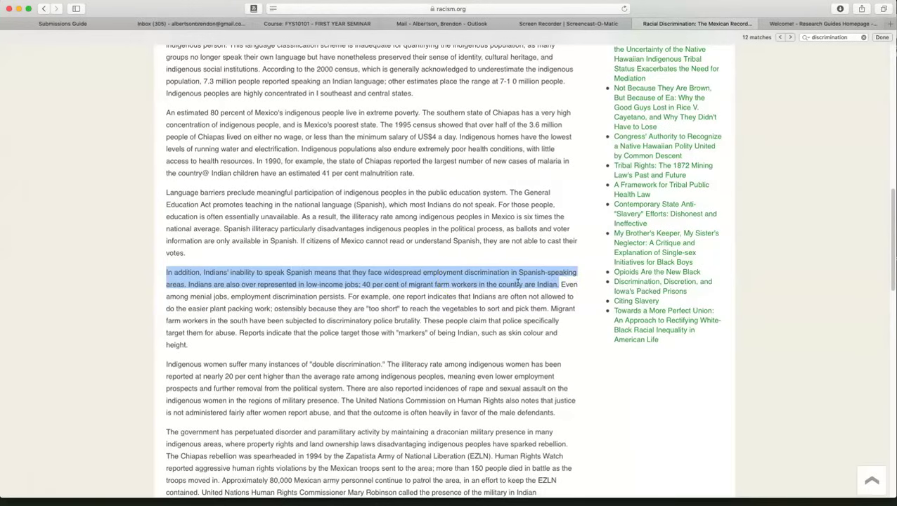
key(ctrl)
ctrl+click(504, 283)
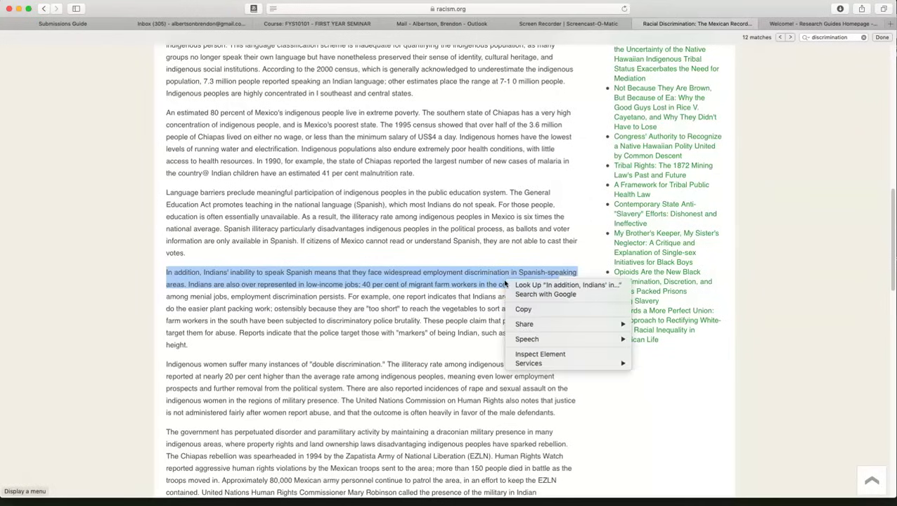
click(522, 308)
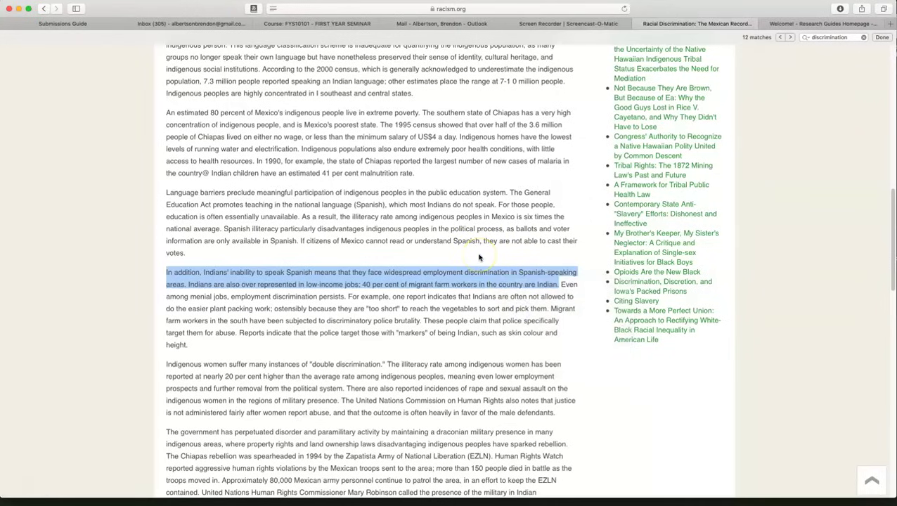
Paste the employment-discrimination passage into Document3 on a new line (37 words), then return to Safari
key(super+Tab)
key(super+n)
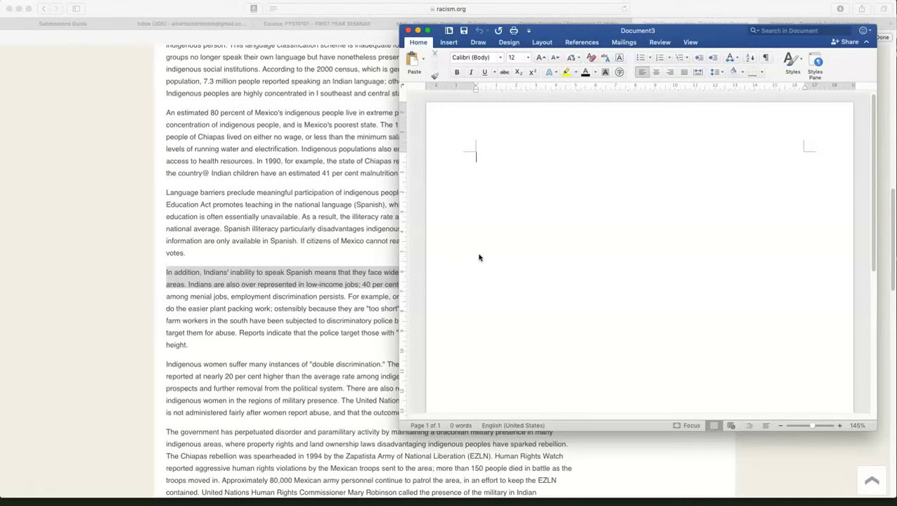
key(Return)
key(super+v)
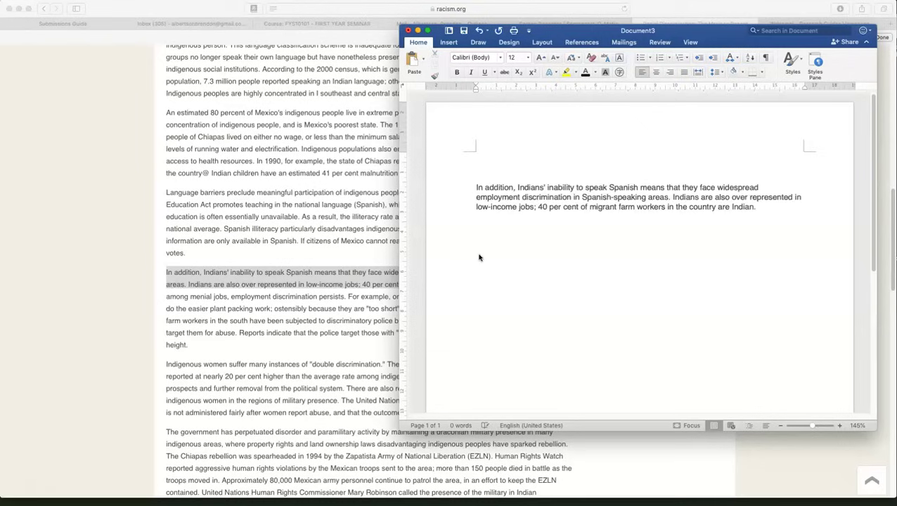
key(Return)
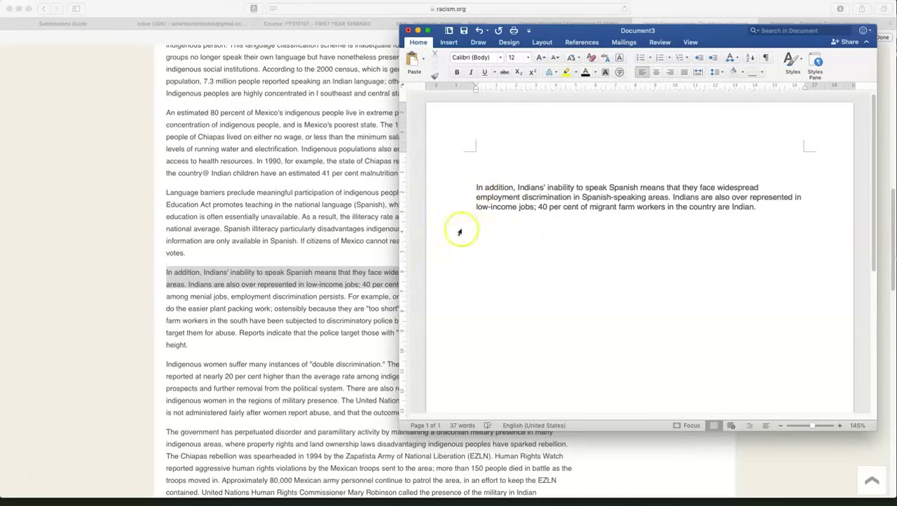
click(339, 243)
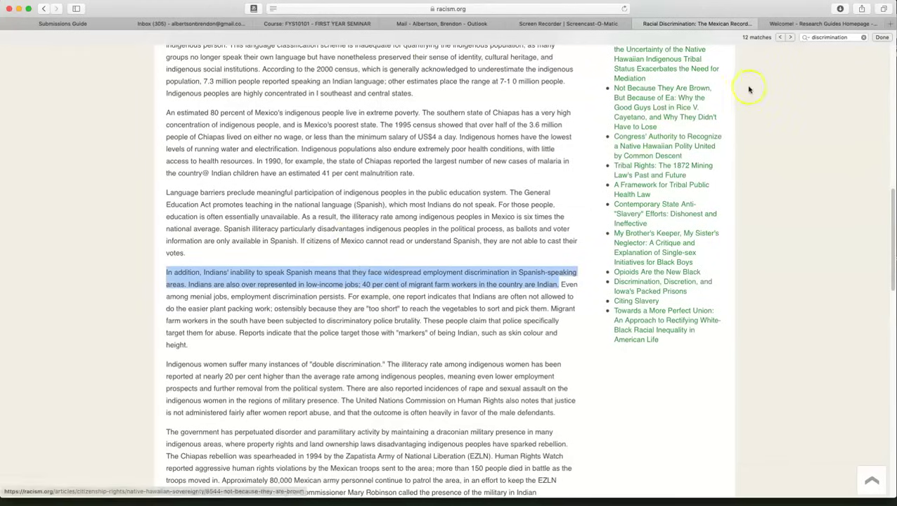
Step through the find matches to the indigenous women's 'double discrimination' paragraph
click(790, 37)
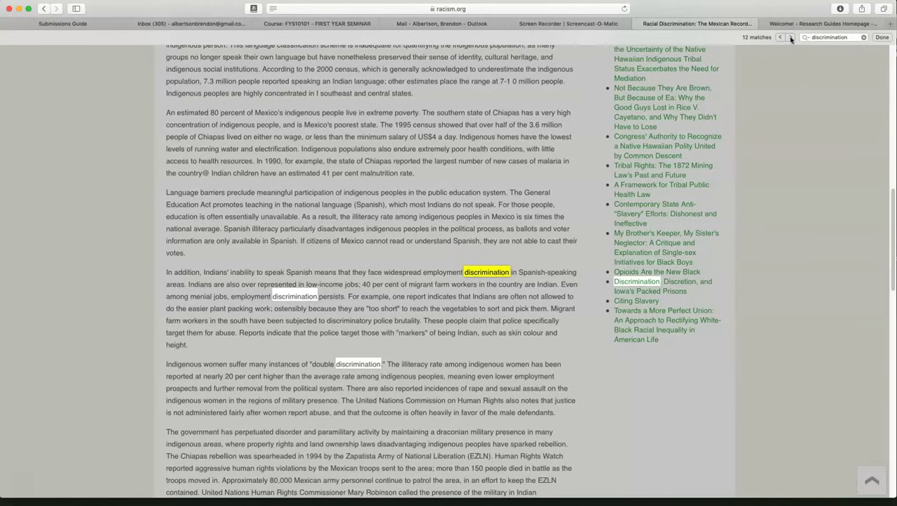
click(789, 38)
click(790, 38)
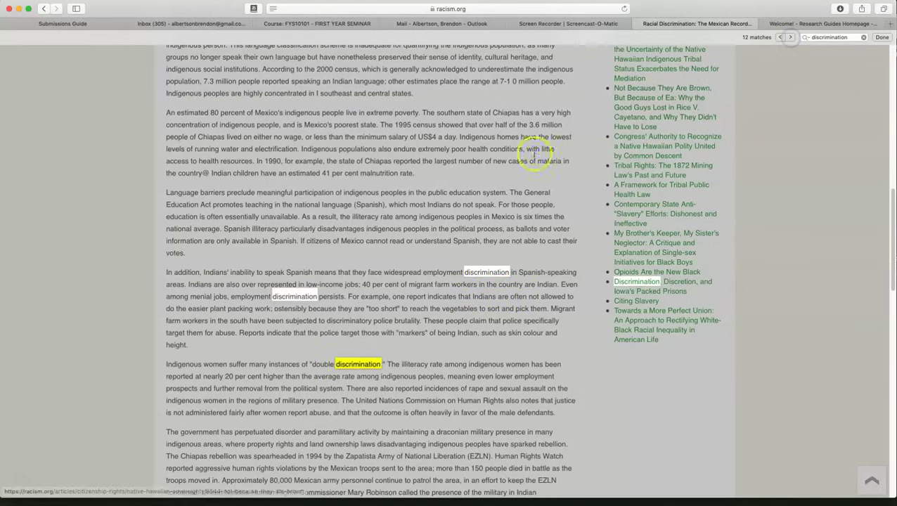
scroll(398, 342, down, 3)
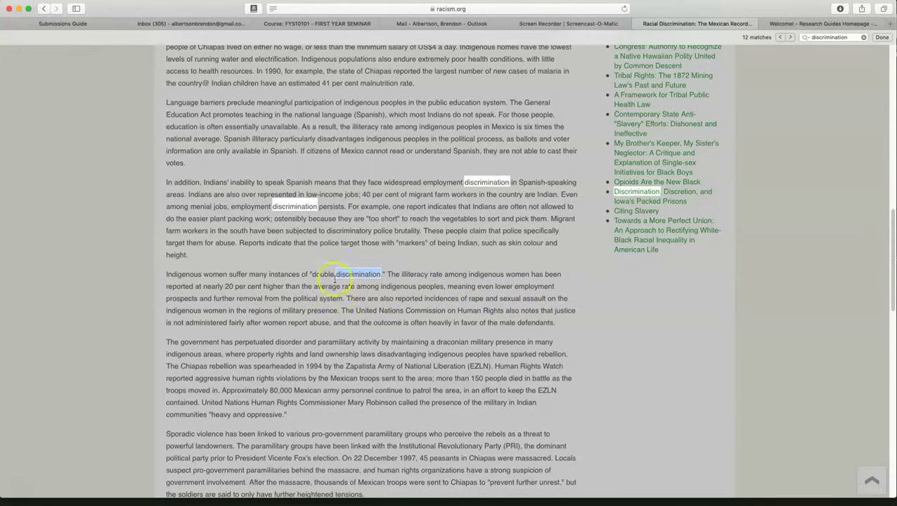
Paste the 'double discrimination' paragraph into Document3 as a second paragraph (131 words)
click(332, 288)
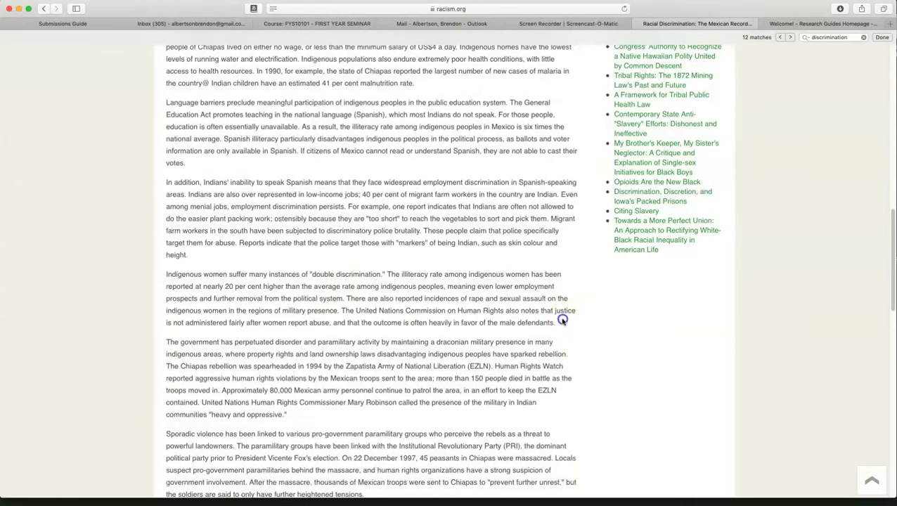
drag(562, 320, 165, 274)
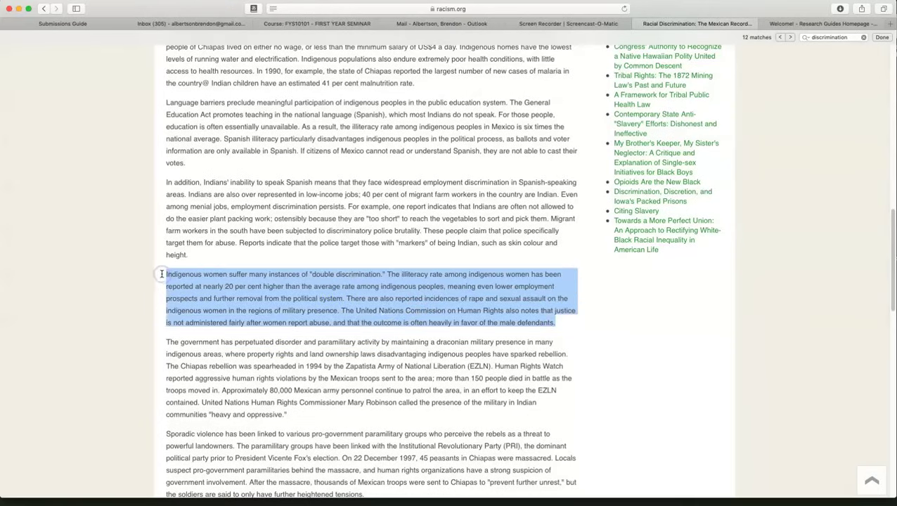
key(super+Tab)
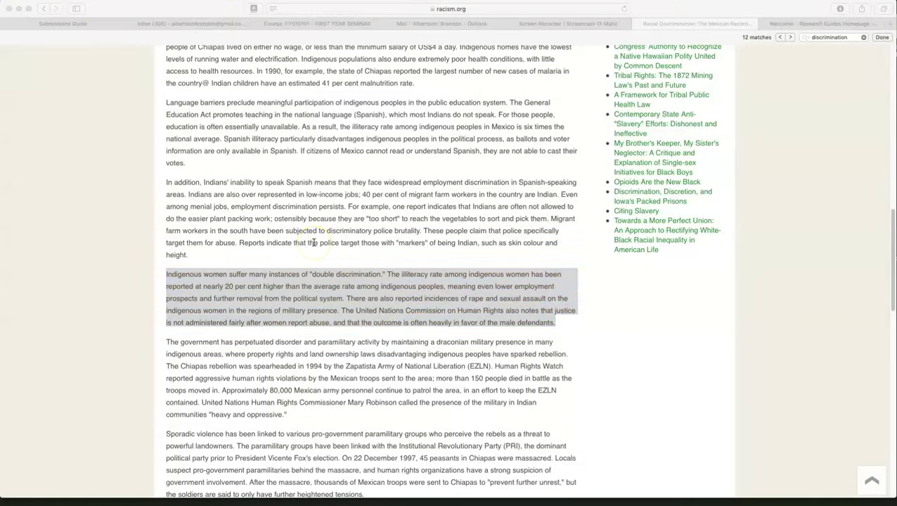
key(super+v)
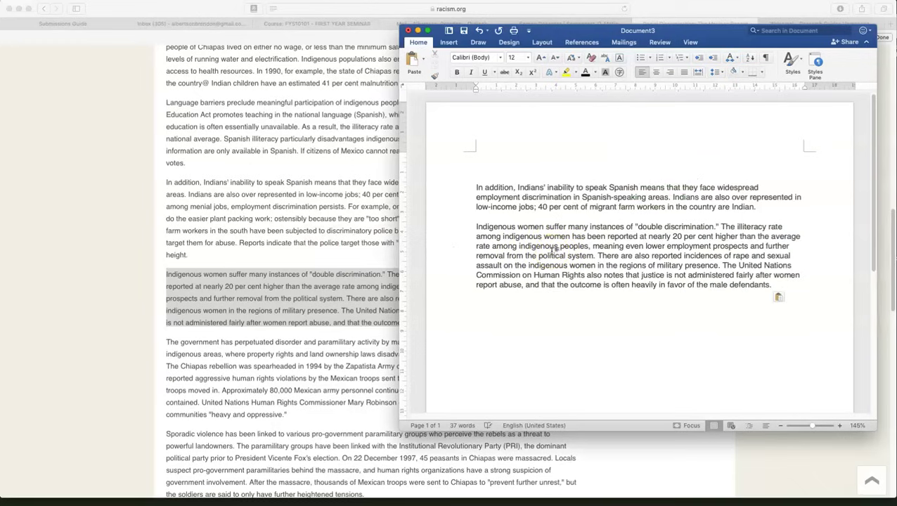
key(Return)
key(super+Tab)
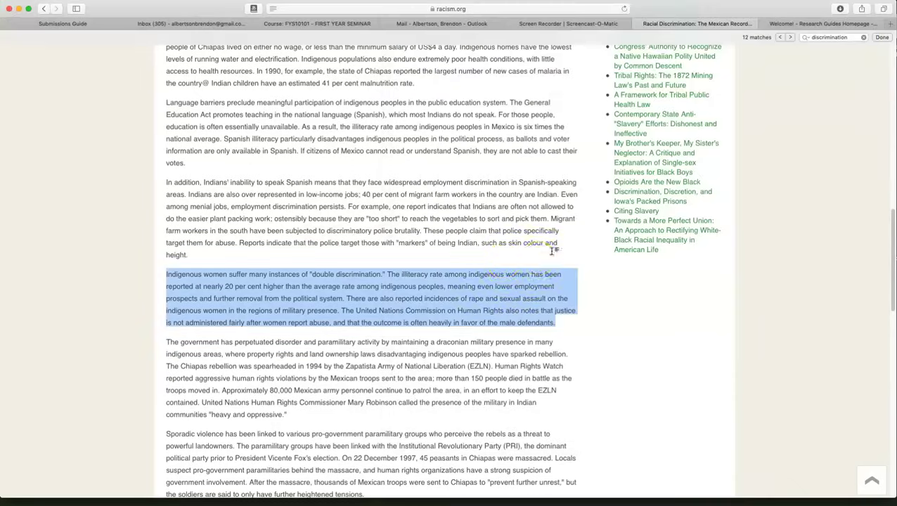
Add the 'These recent steps…cause of discrimination.' passage to Document3 as a third paragraph (188 words)
click(789, 37)
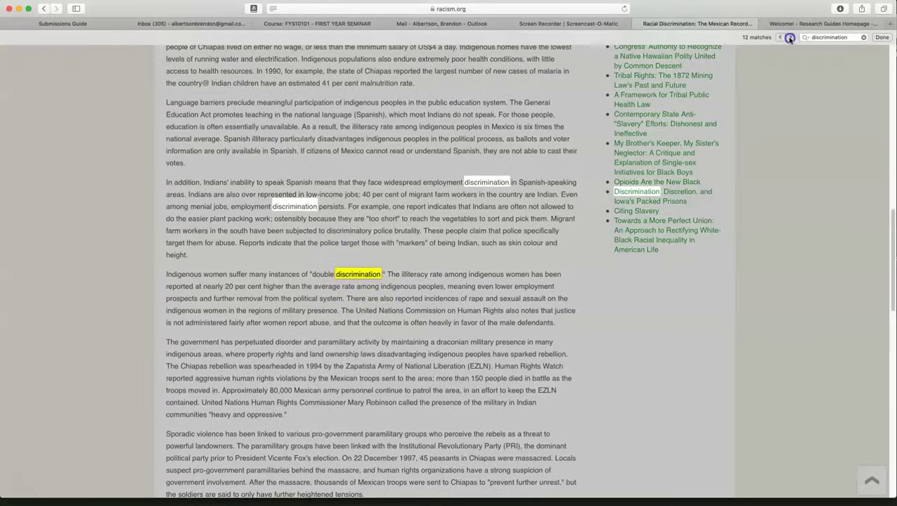
click(789, 37)
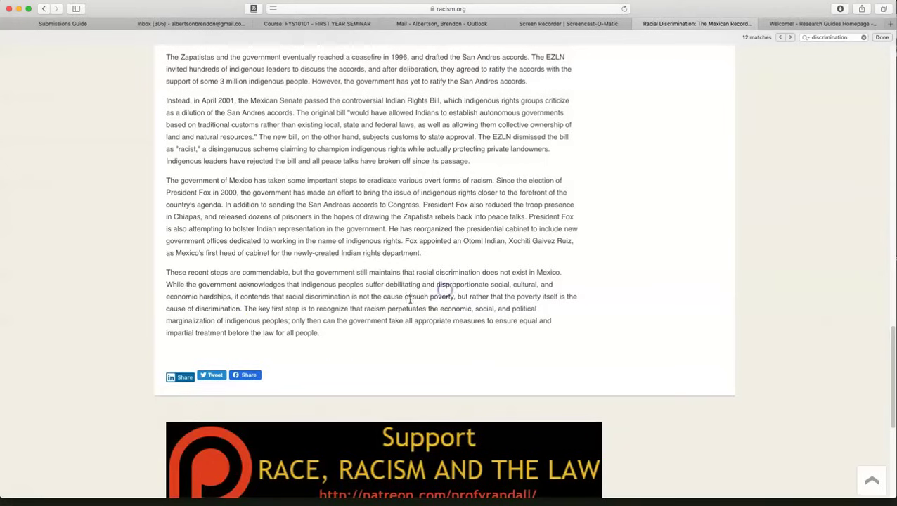
click(439, 285)
drag(243, 309, 161, 269)
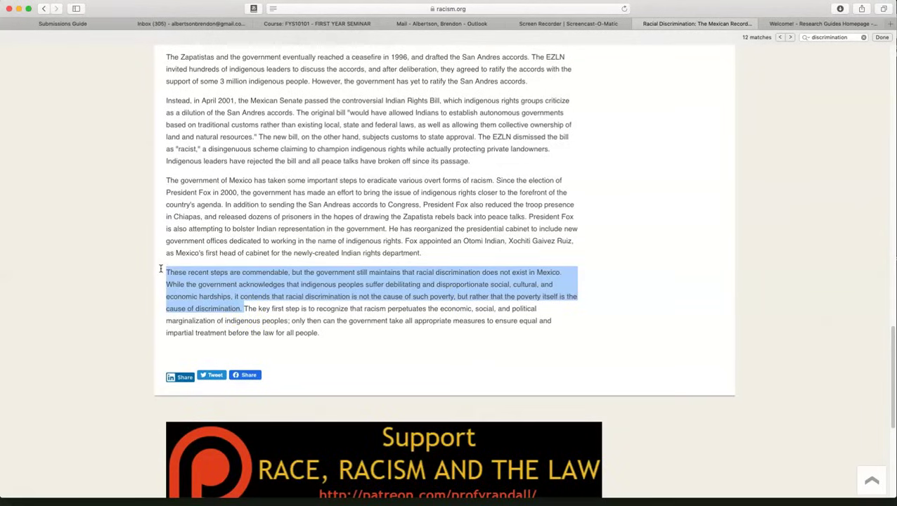
key(super+Tab)
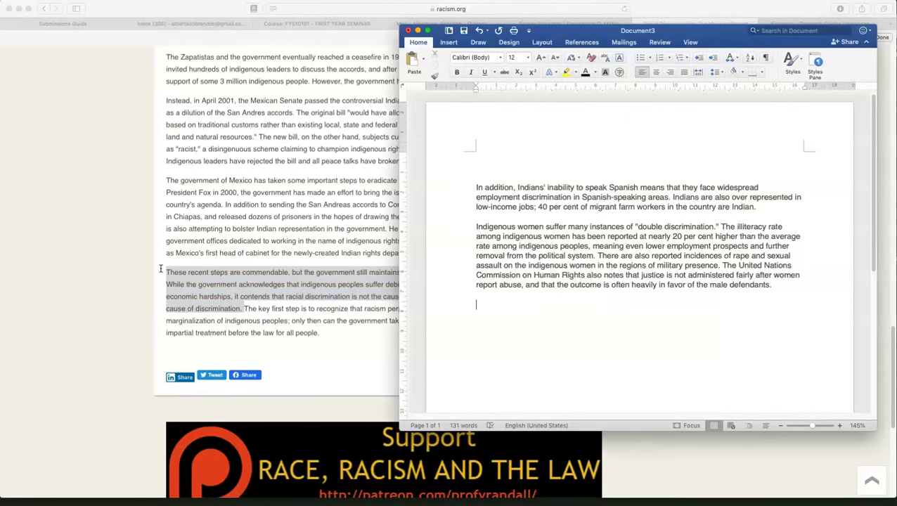
key(super+v)
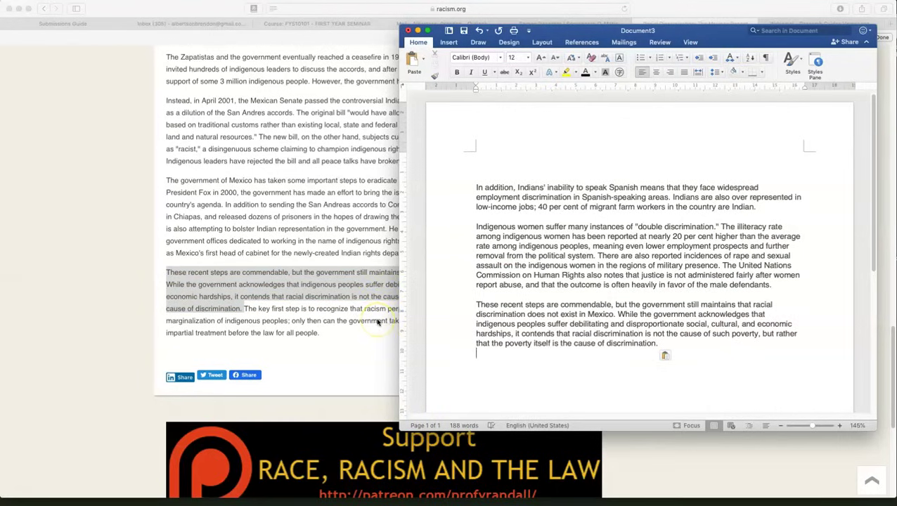
key(super+Tab)
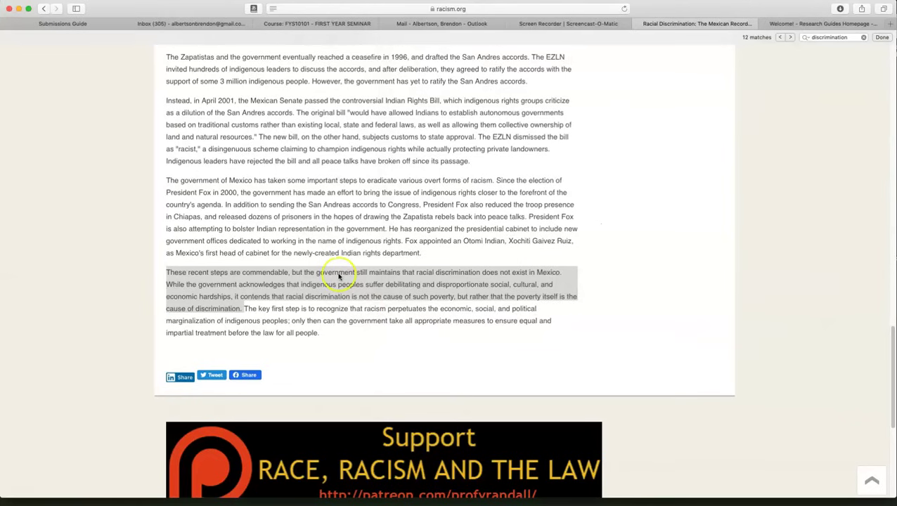
Clear the selection and scroll the article to the '56 ethnic and indigenous groups' phrase
click(378, 263)
scroll(378, 263, up, 10)
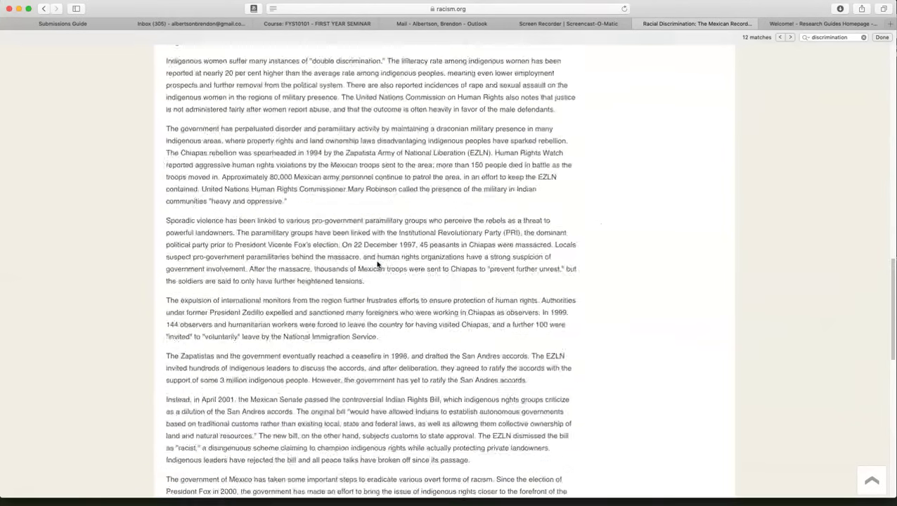
scroll(377, 263, up, 5)
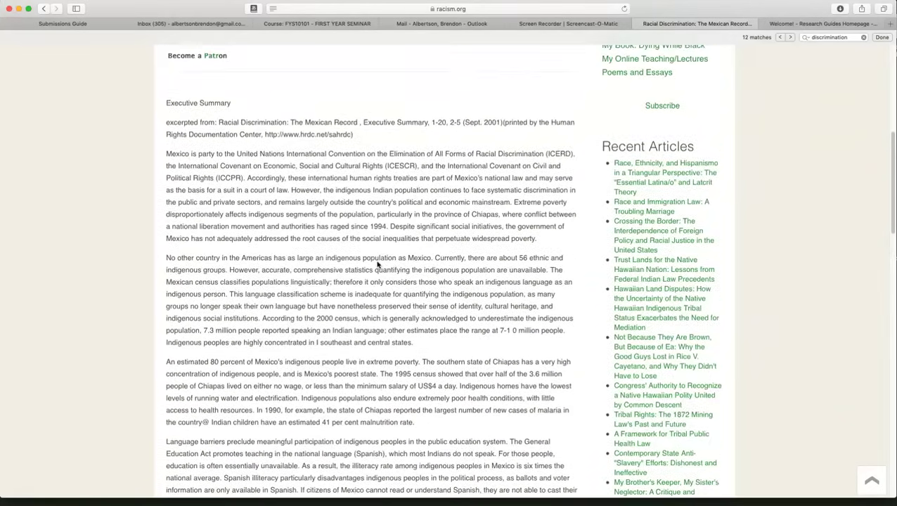
scroll(378, 262, up, 2)
scroll(377, 263, down, 4)
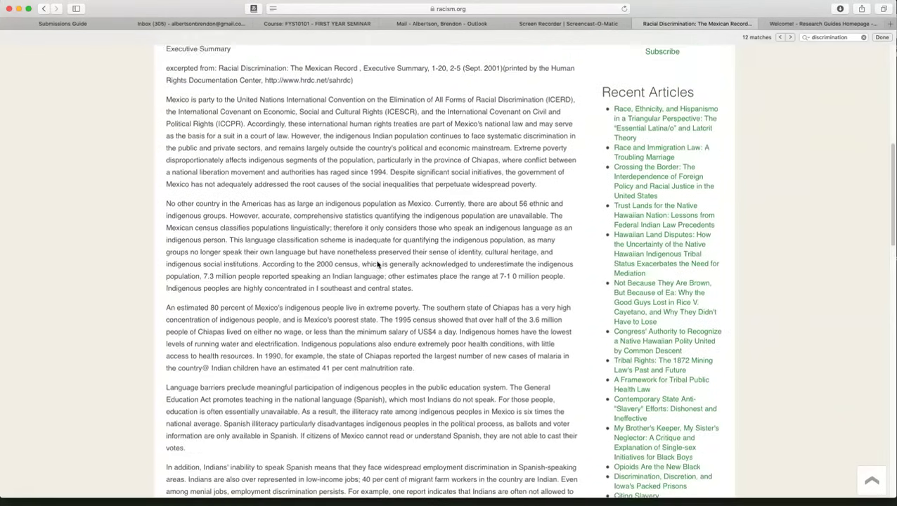
scroll(377, 263, up, 1)
scroll(378, 264, down, 3)
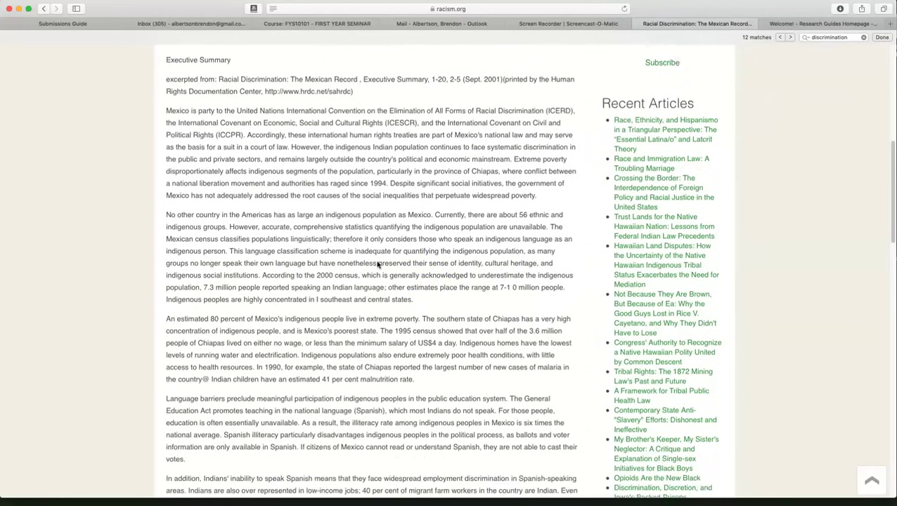
scroll(377, 350, down, 10)
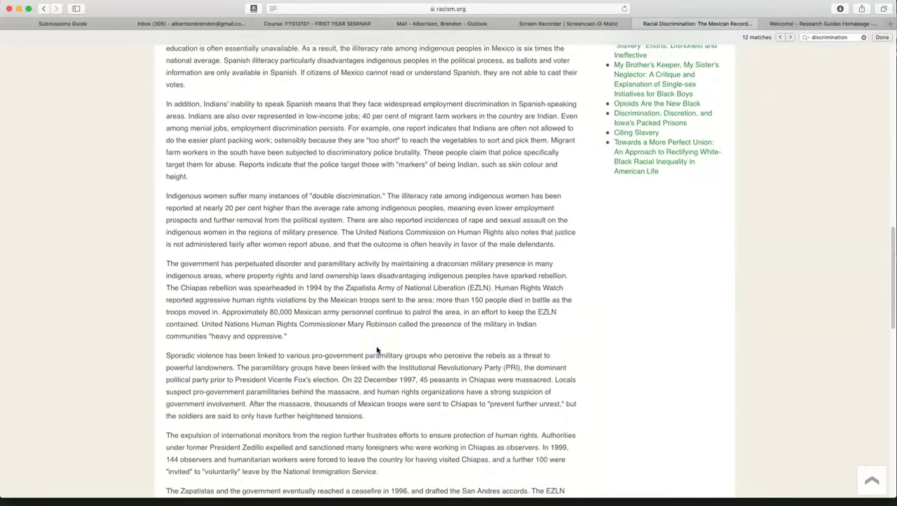
scroll(377, 349, up, 13)
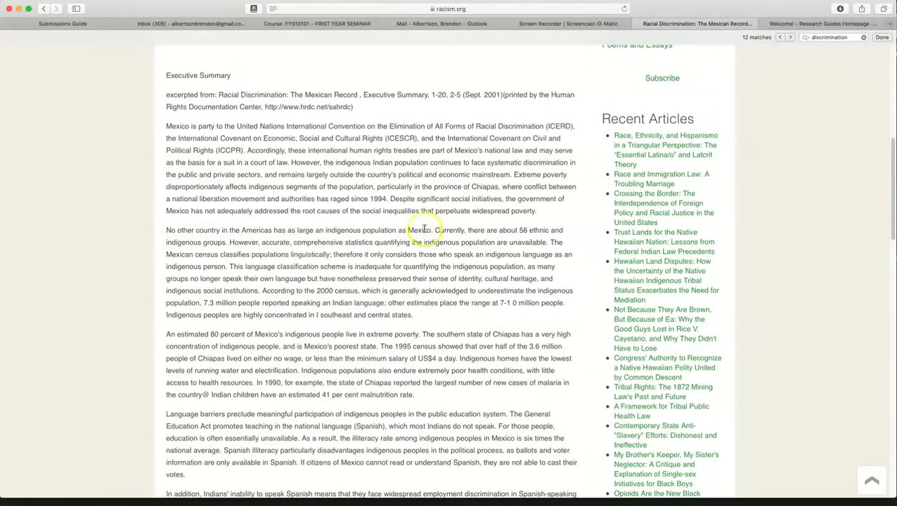
Paste '56 ethnic and indigenous groups' on a new top line of the Word notes
drag(518, 230, 227, 242)
key(super+c)
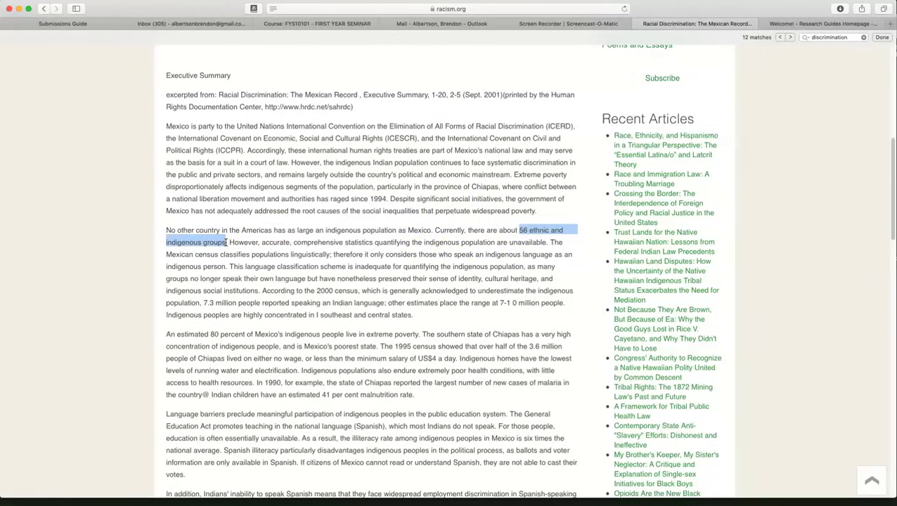
key(super+Tab)
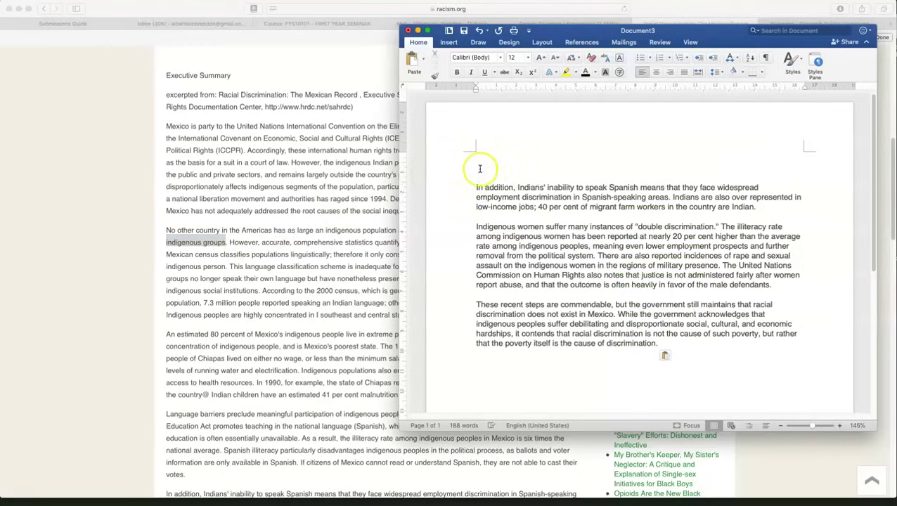
click(478, 169)
key(Return)
key(super+v)
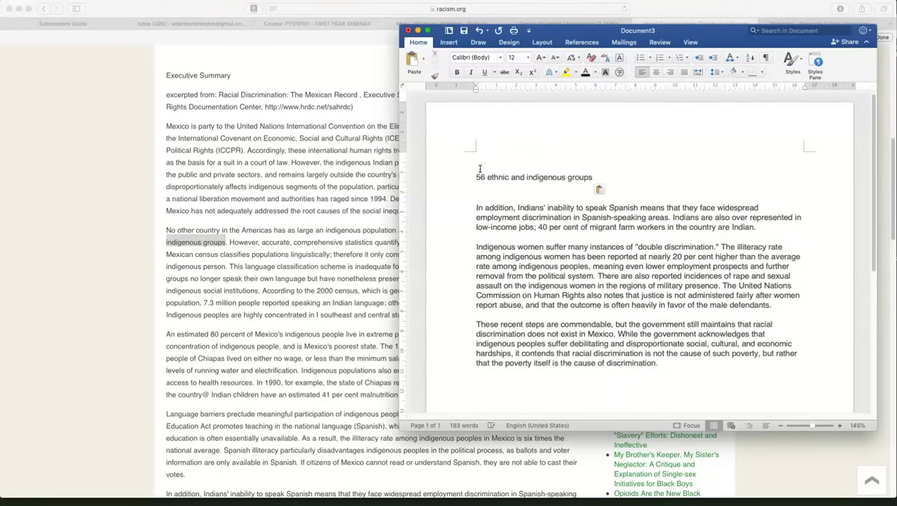
click(292, 200)
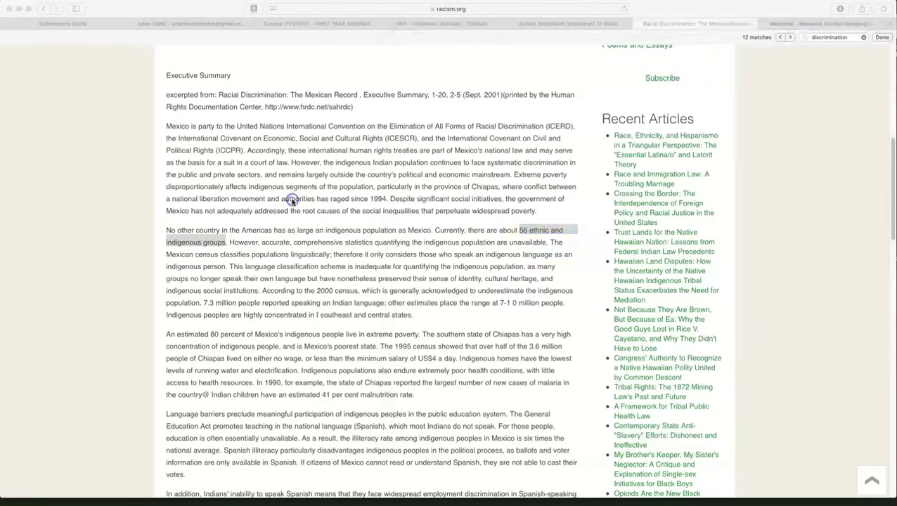
Paste the article's racism.org URL as a link on Document3's top line (194 words)
click(292, 200)
scroll(291, 202, up, 3)
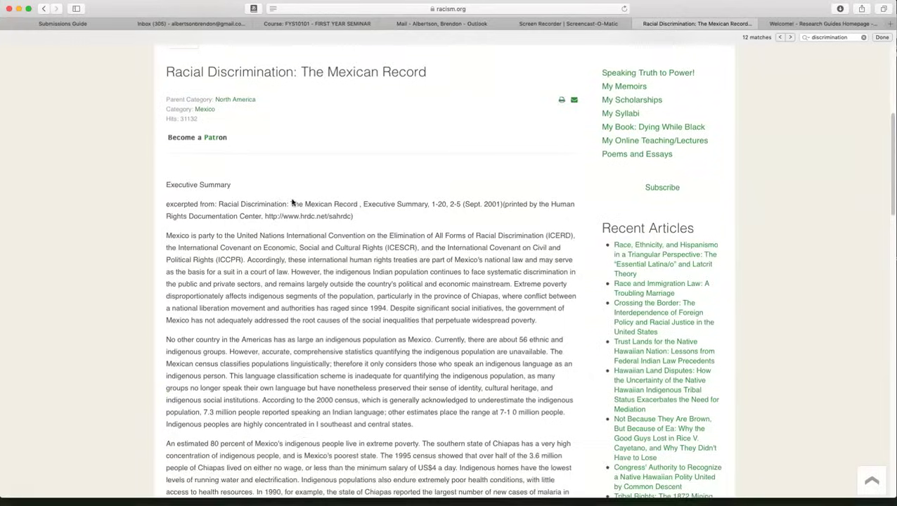
scroll(292, 202, up, 4)
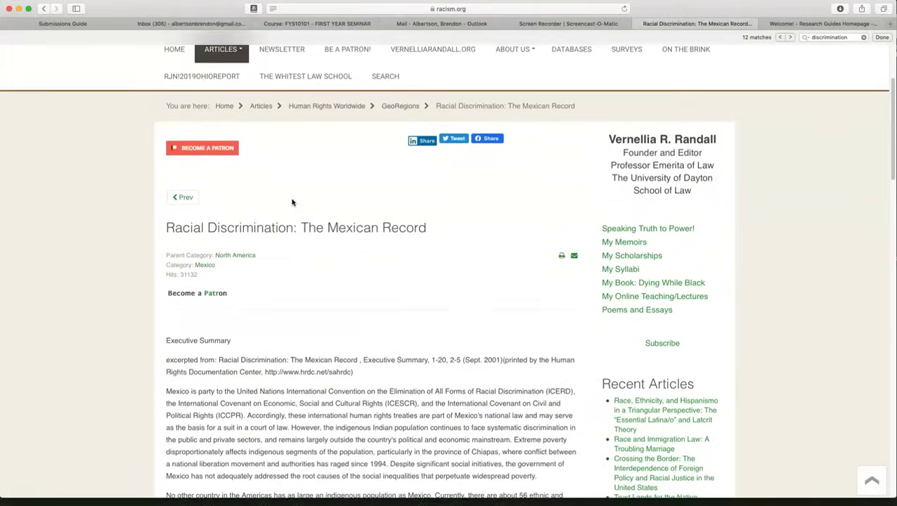
scroll(292, 203, up, 3)
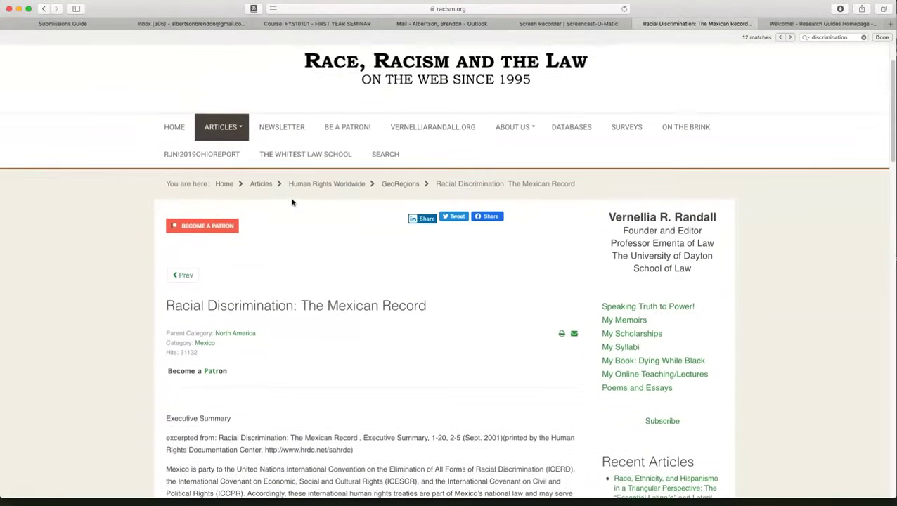
scroll(293, 203, up, 2)
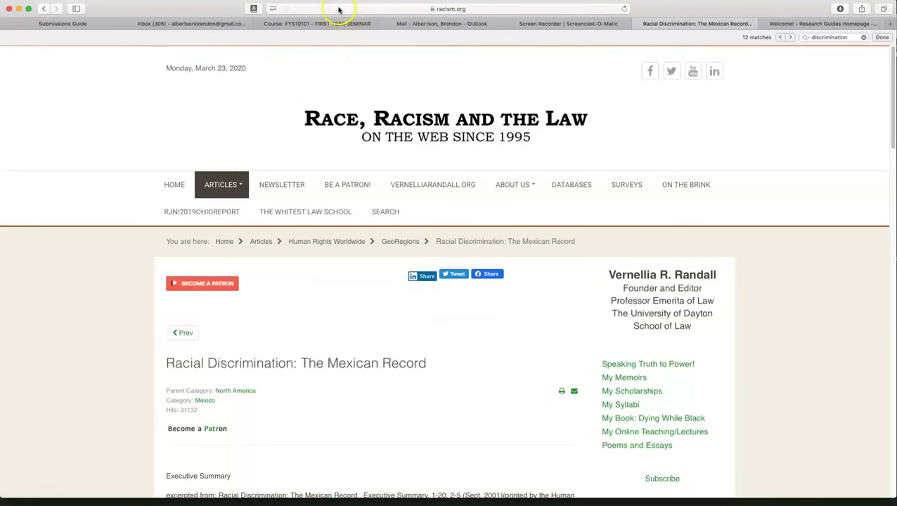
key(super+Tab)
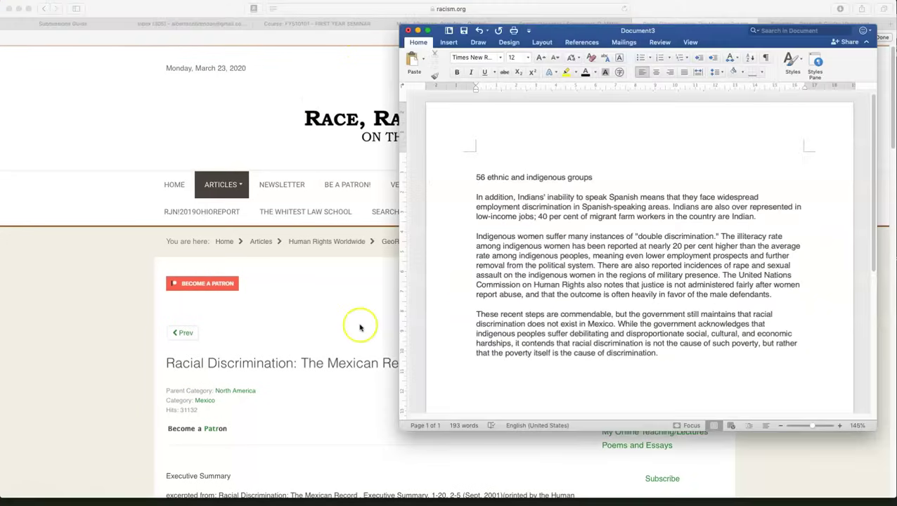
click(488, 154)
text(https://racism.org/index.php?option=com_content&view=article&id=1341:mexico01&Itemid=254)
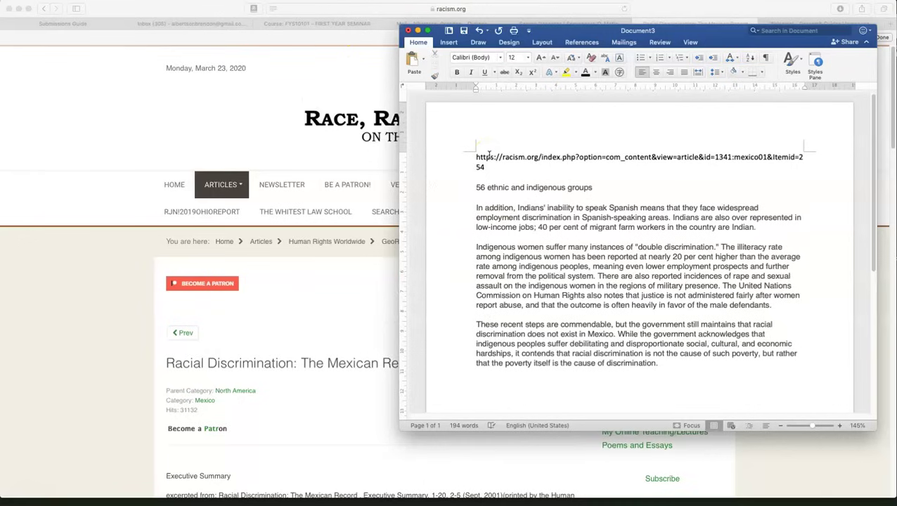
click(528, 252)
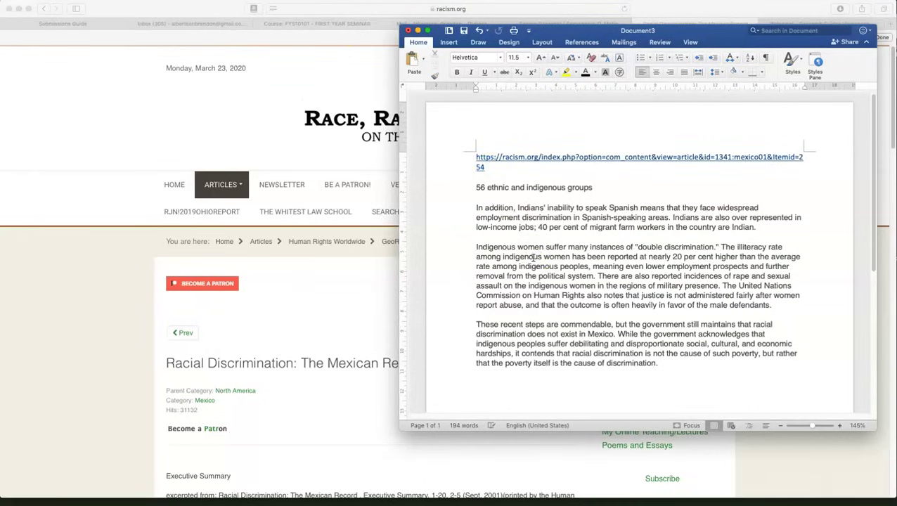
Add the line 'Indians who can't speak spanish Discrimination against' under the 56 groups note
click(539, 226)
click(678, 366)
scroll(678, 366, down, 1)
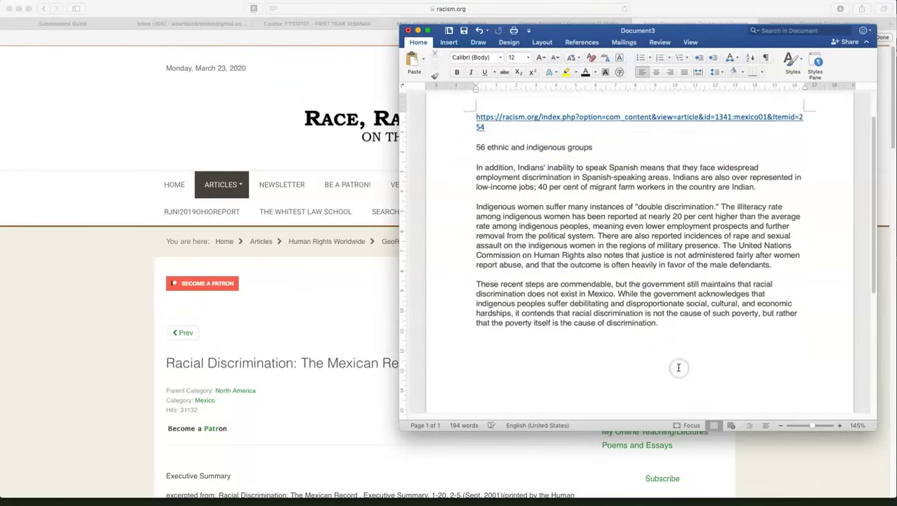
scroll(678, 367, down, 1)
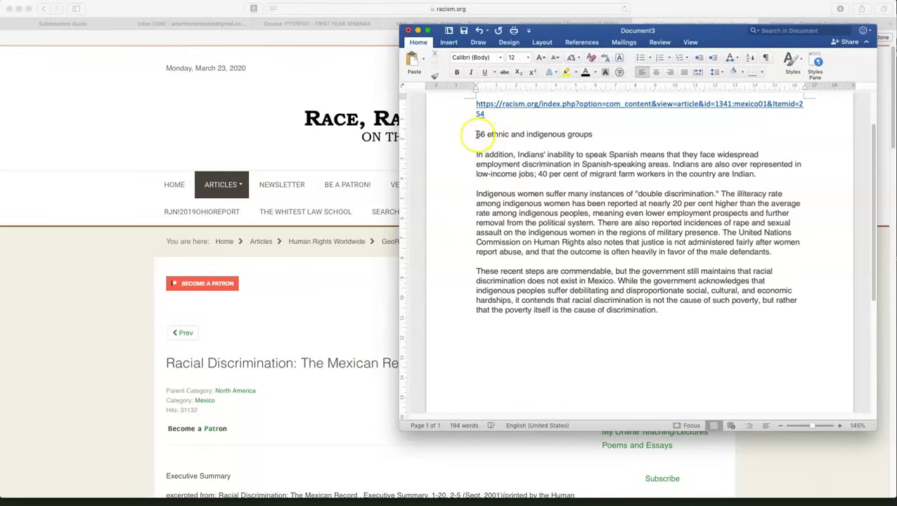
click(592, 134)
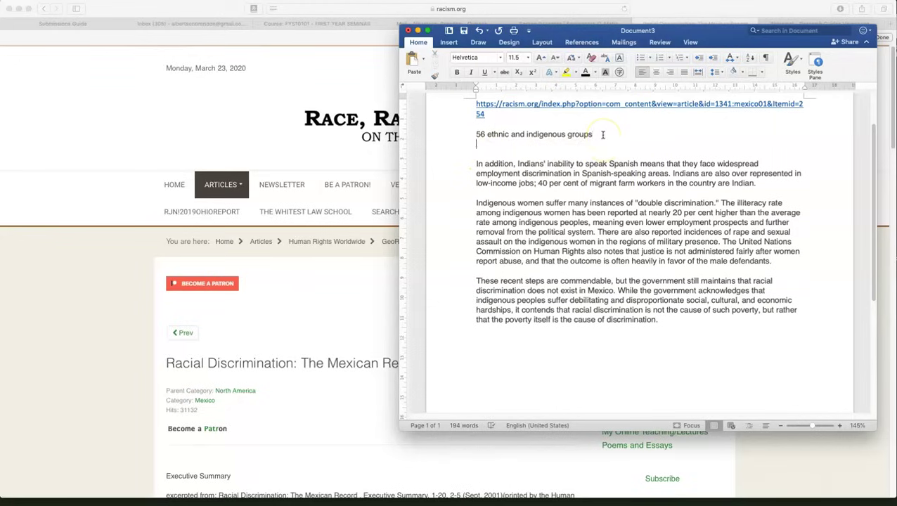
key(Return)
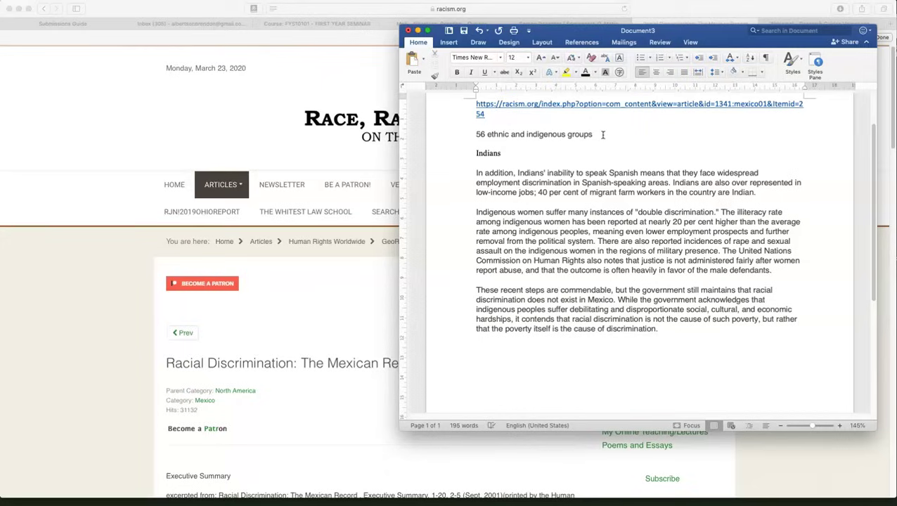
text(Indians who can't speak spanish )
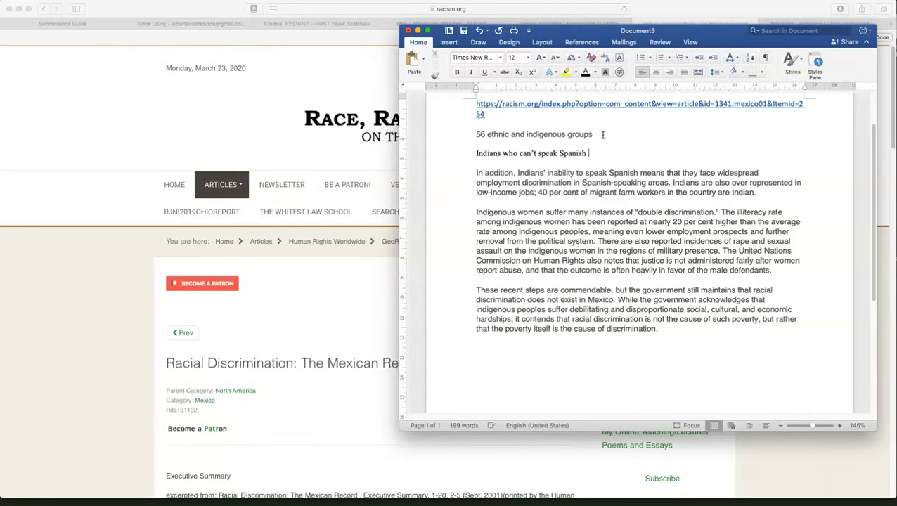
text(Discrimination a)
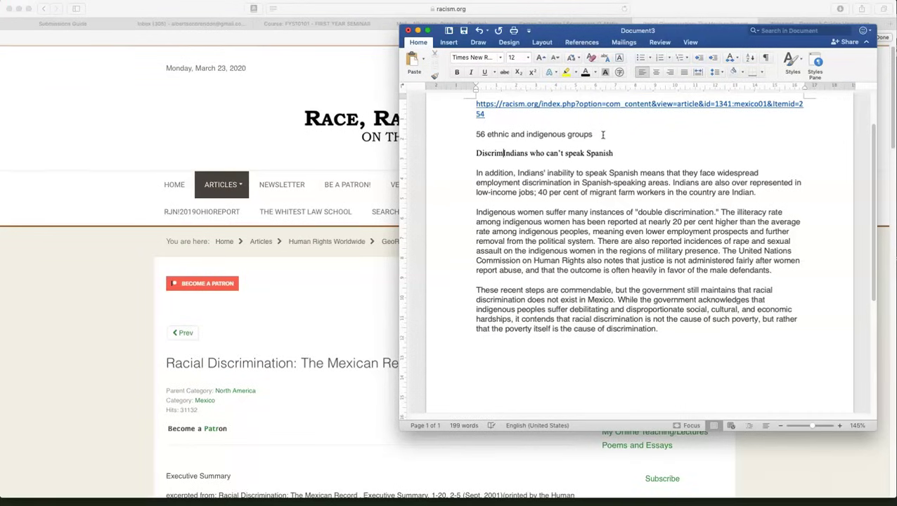
text(gainst)
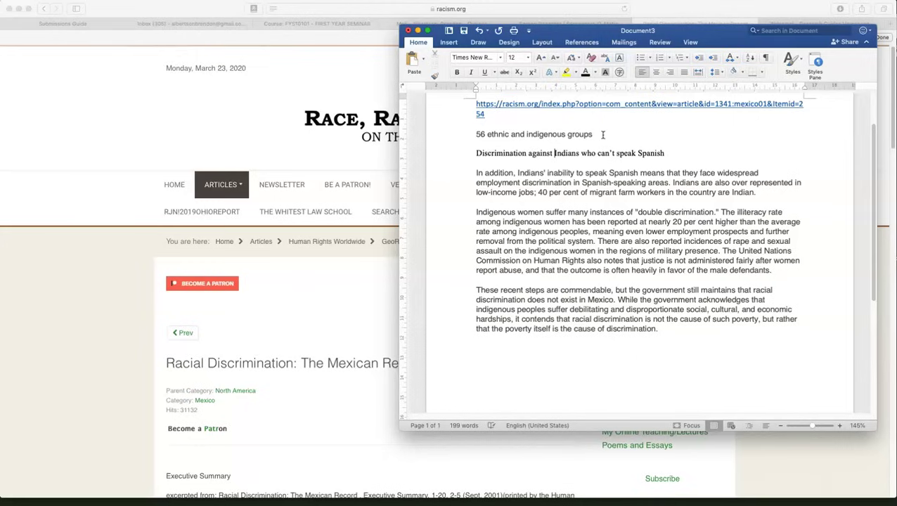
Start the low-income jobs note and delete the long 'In addition' paragraph
click(671, 153)
key(Return)
text(lo)
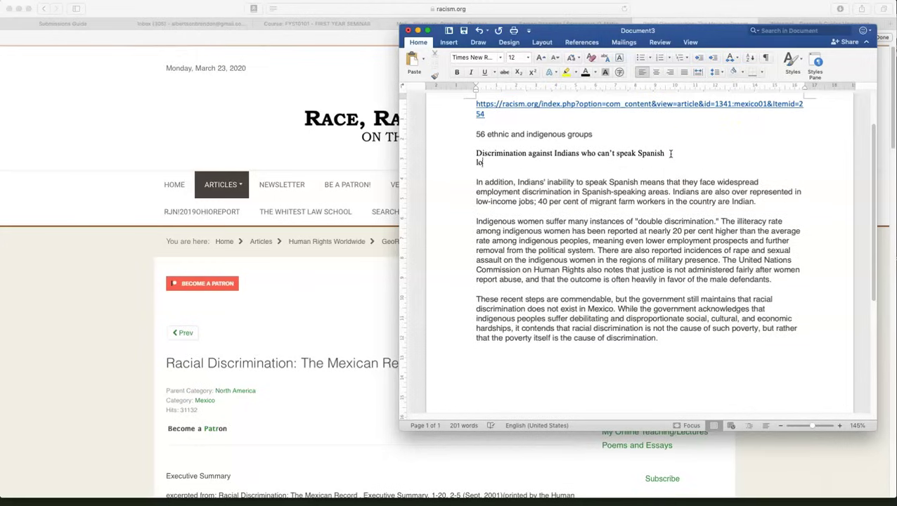
text(w-)
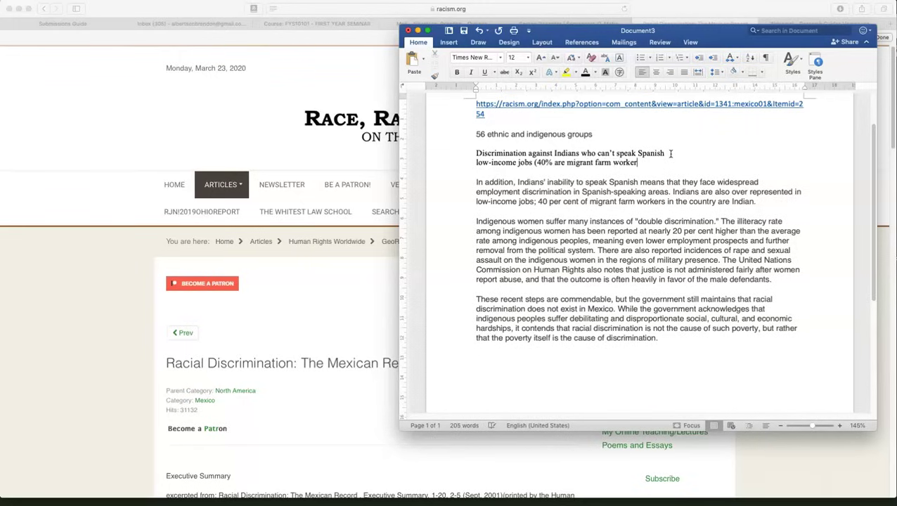
drag(746, 201, 470, 181)
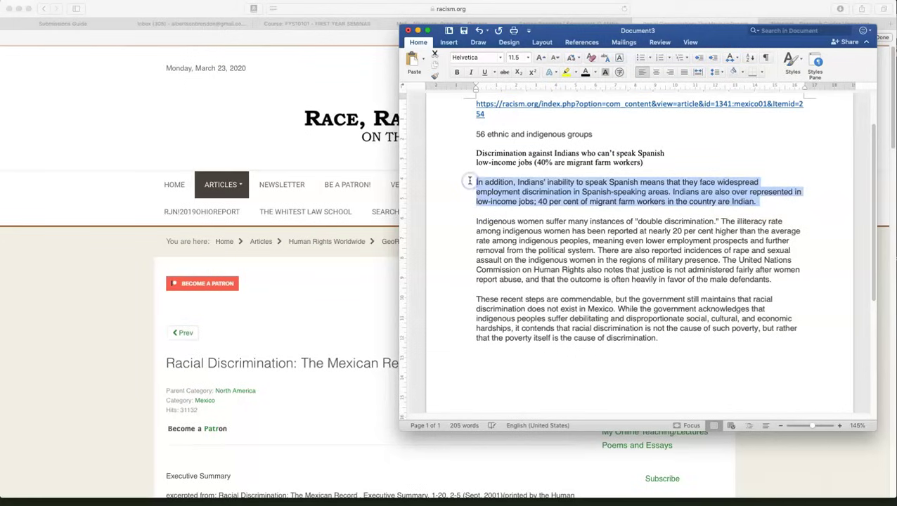
key(BackSpace)
Add the note 'Indigenous women "double discrimination"', fixing the misspelling of Indigenous
click(515, 182)
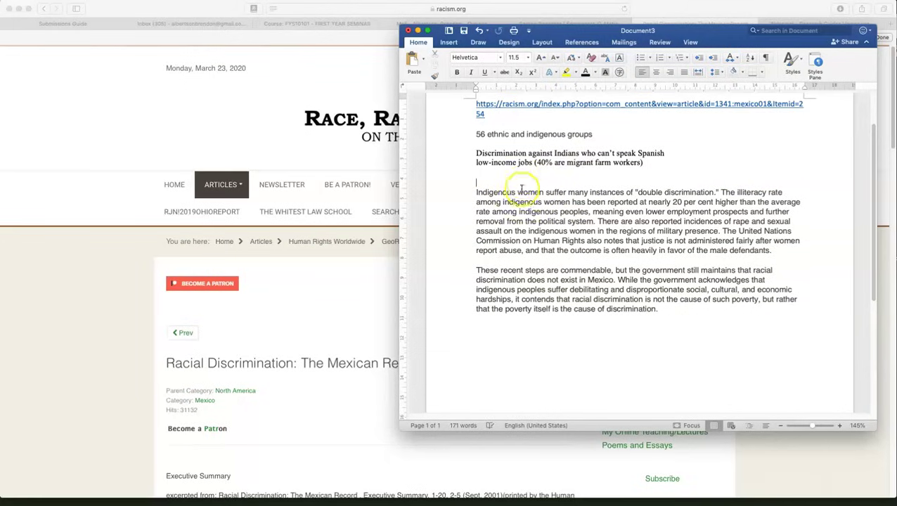
key(Return)
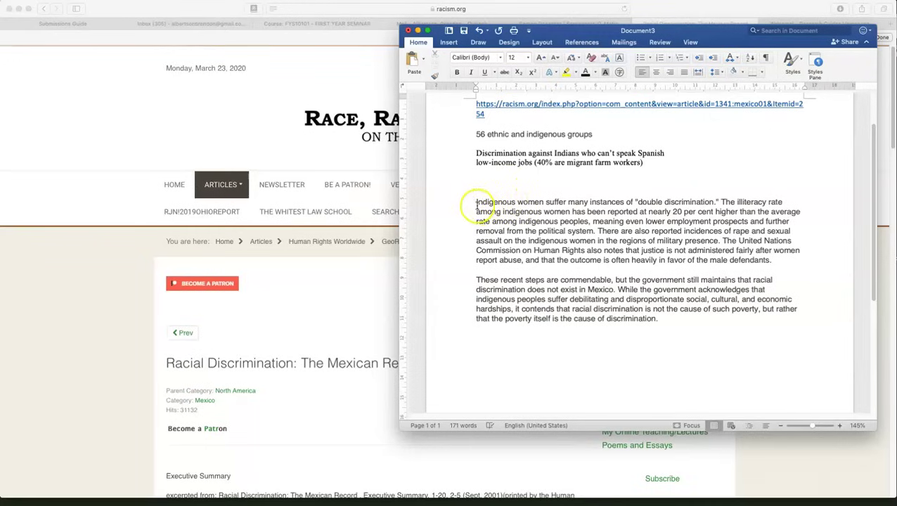
drag(476, 202, 769, 262)
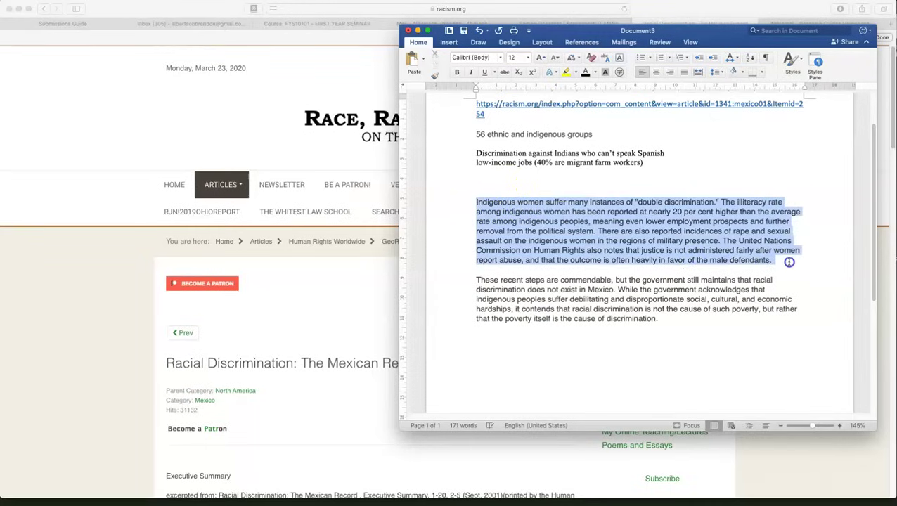
click(494, 180)
click(501, 190)
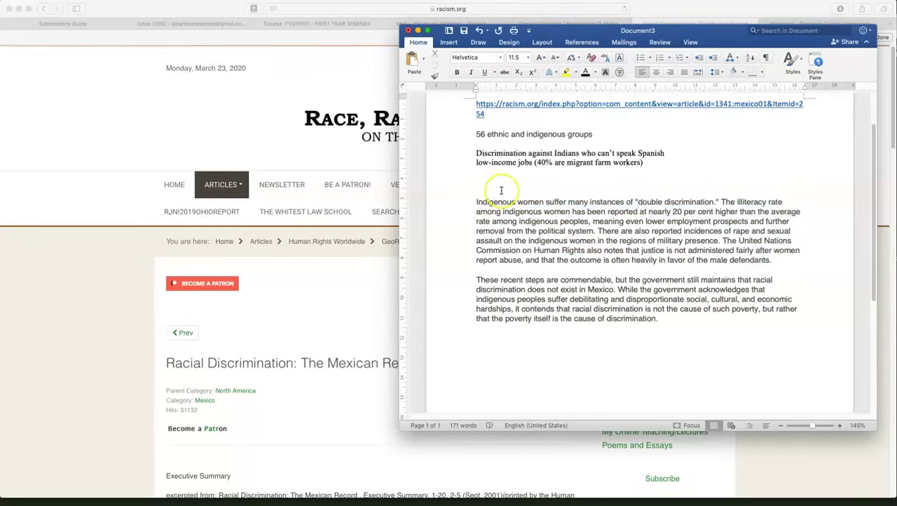
text(Indienous women)
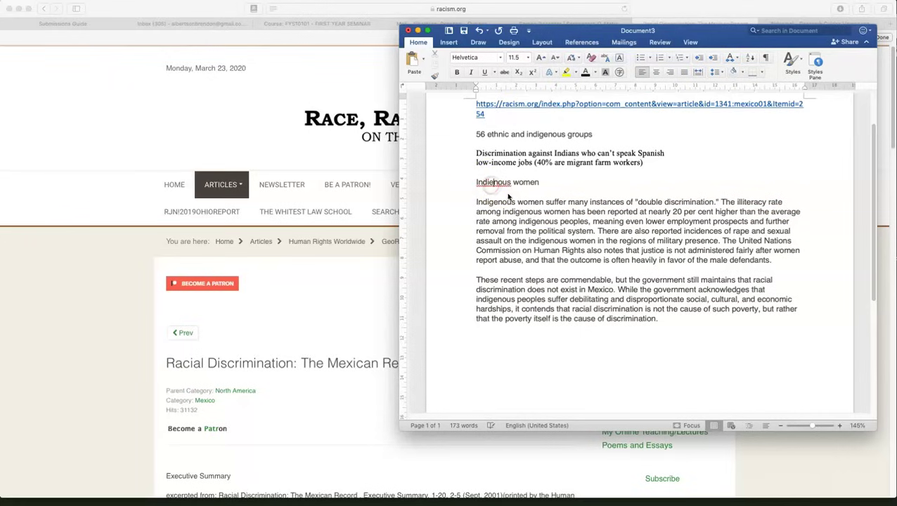
right_click(496, 184)
click(537, 200)
text("double discrimi)
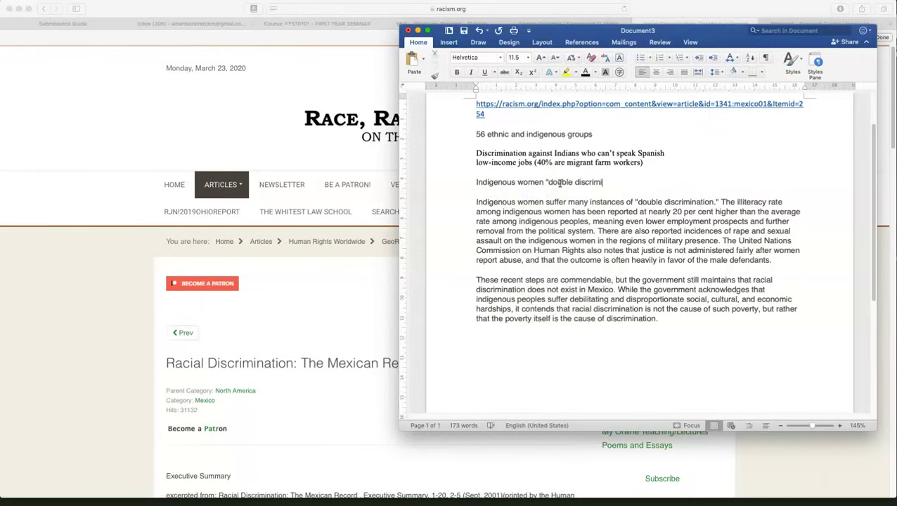
text(nation")
Add the bullet 'rape, sexual assault in military' under the illiteracy line
key(Return)
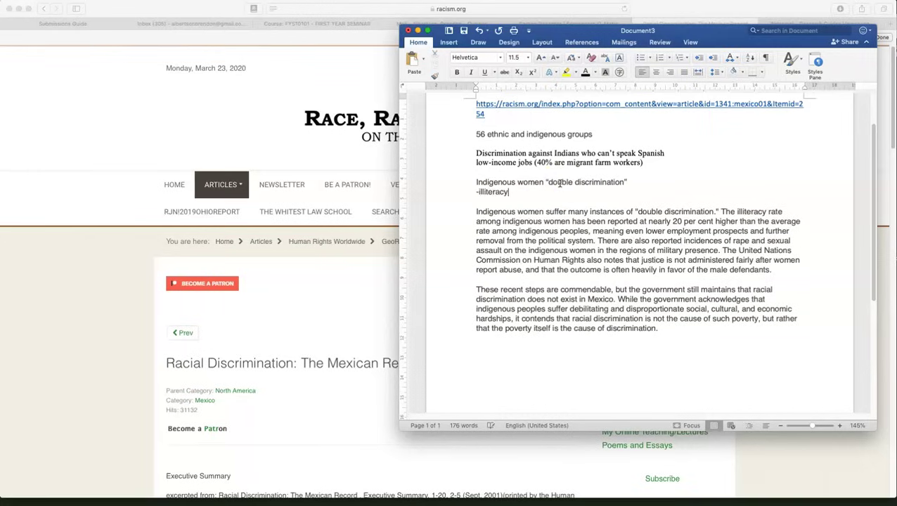
key(Return)
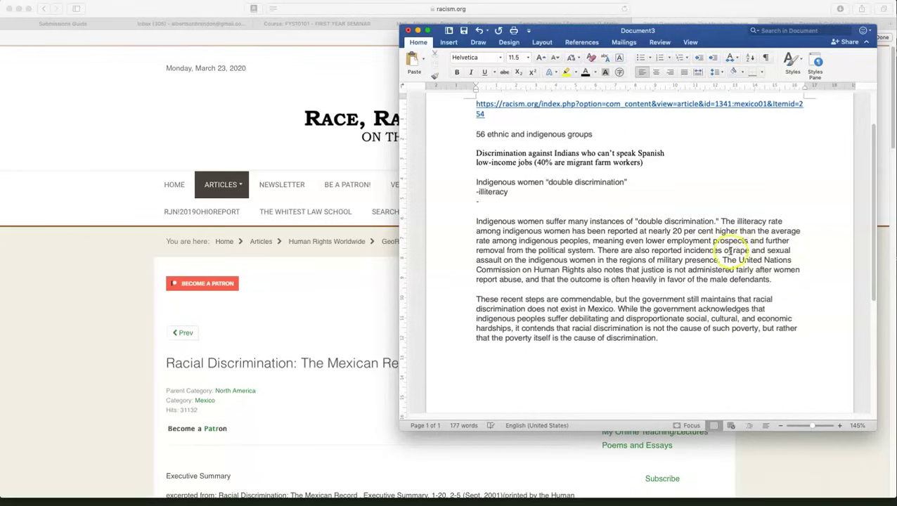
drag(724, 251, 649, 258)
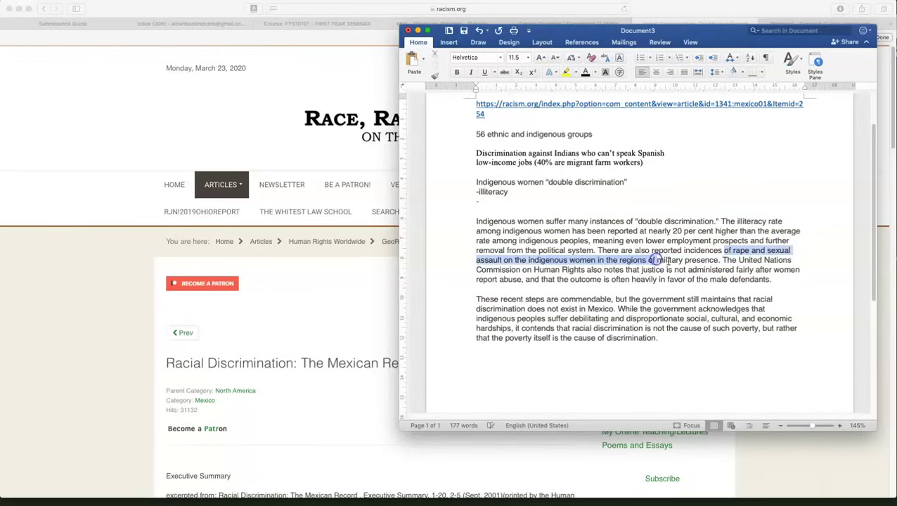
double_click(670, 260)
click(525, 200)
text(rape, sexual assault in milit)
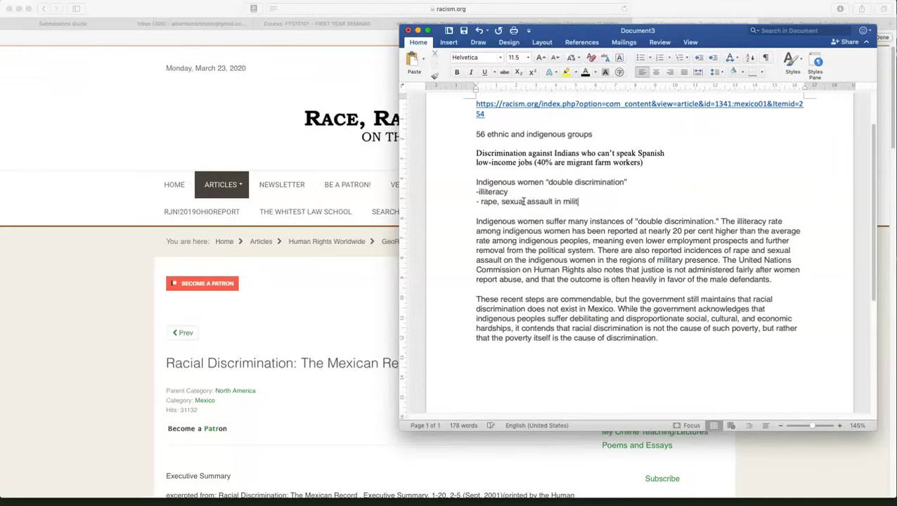
text(ary)
Add the bullet that the justice system does not listen to women's cases
drag(626, 270, 796, 272)
drag(570, 279, 670, 285)
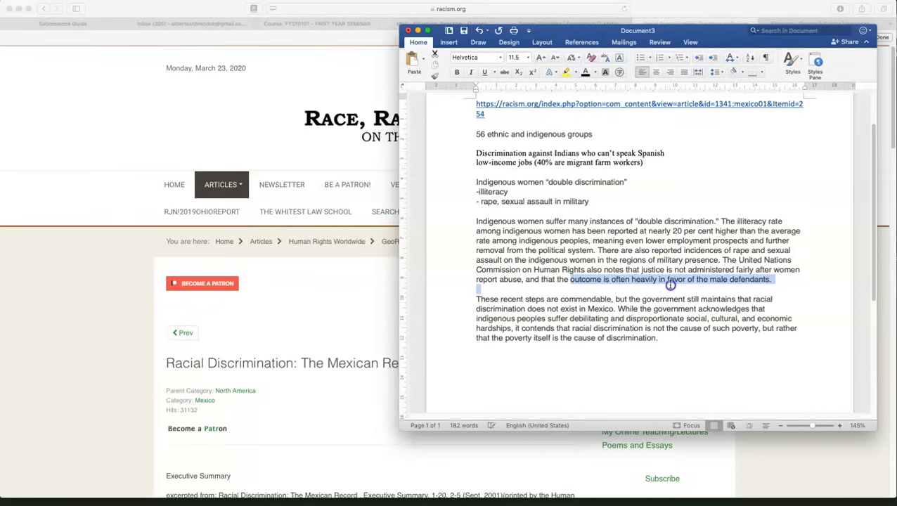
click(619, 203)
key(Return)
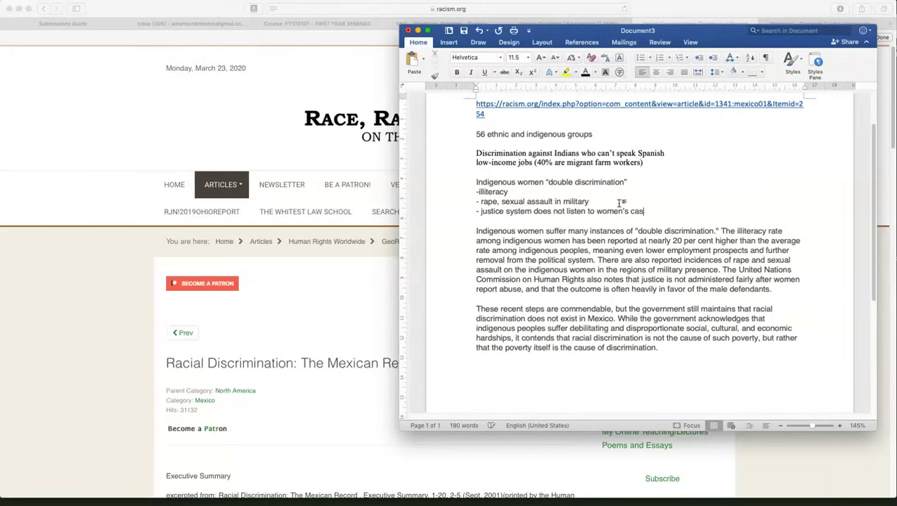
text(es)
drag(773, 289, 465, 230)
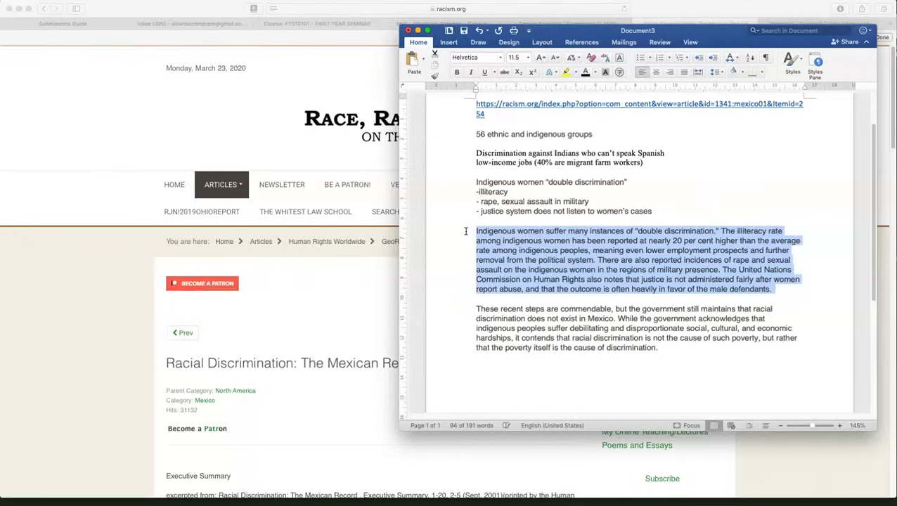
Delete the Indigenous women source paragraph and add the note 'Mexican Government says racism does not exist'
key(BackSpace)
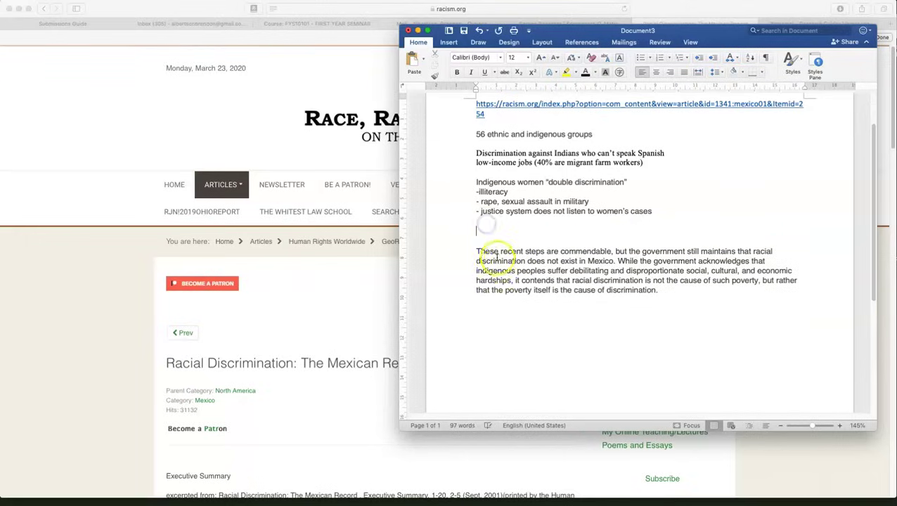
drag(671, 294, 454, 250)
click(545, 281)
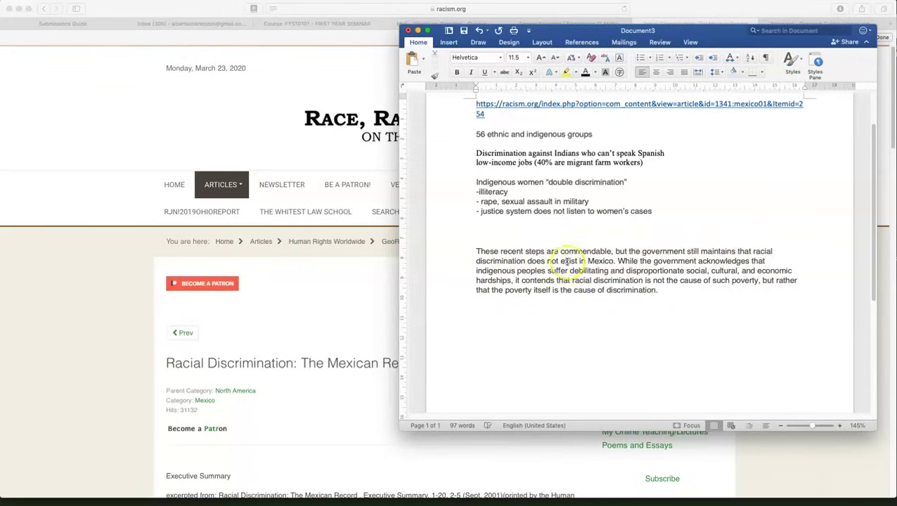
click(536, 223)
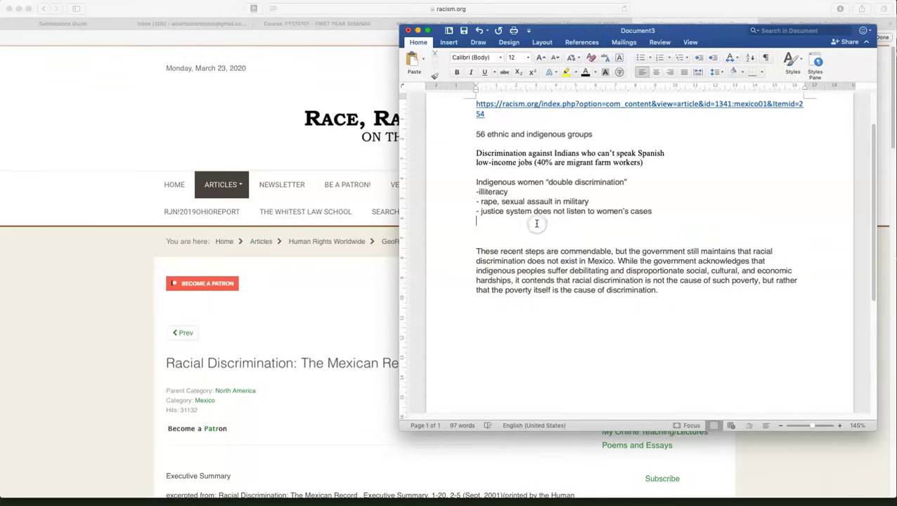
key(Return)
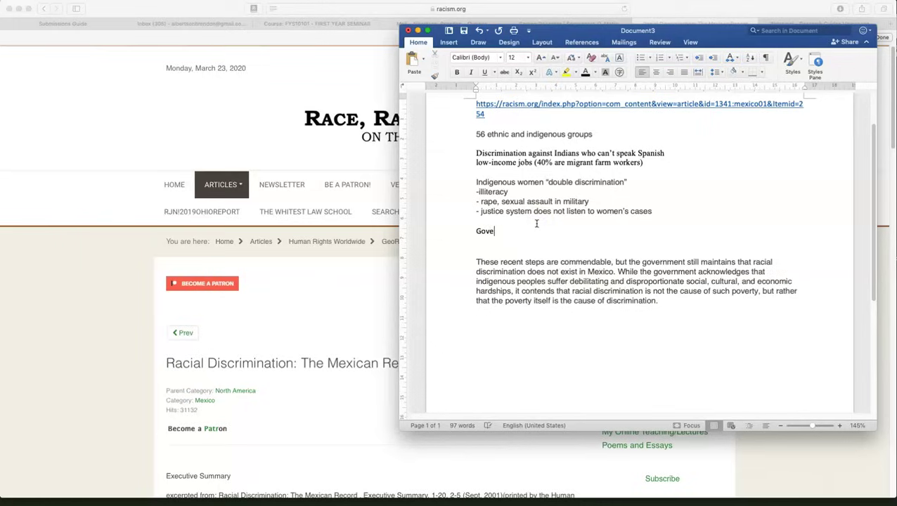
text(Mexican Government says racism does)
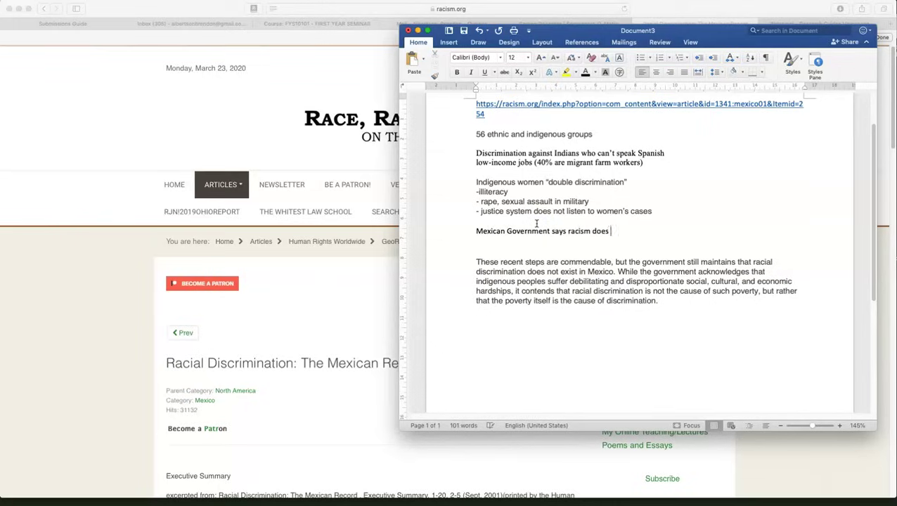
text( not exist)
Add the line 'It states that "' followed by the source's poverty-causes-discrimination phrase
drag(673, 300, 435, 248)
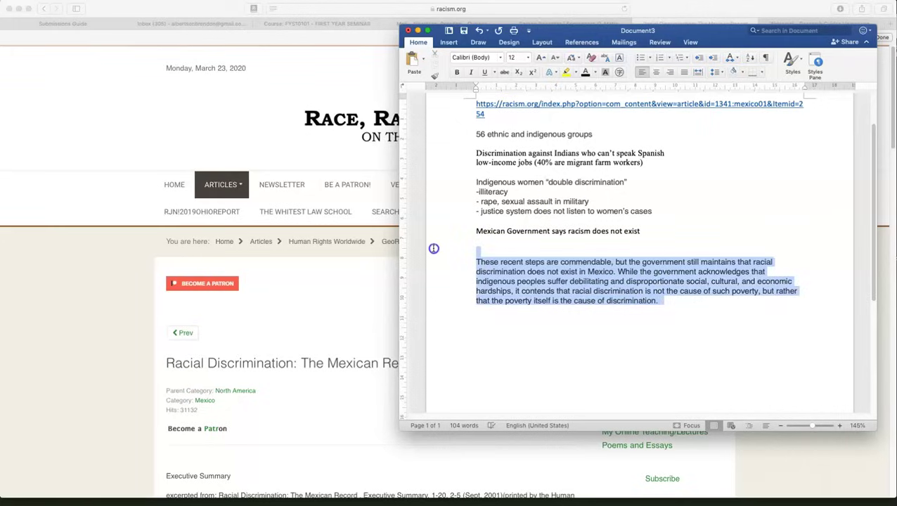
click(532, 274)
drag(521, 291, 781, 303)
drag(665, 305, 513, 301)
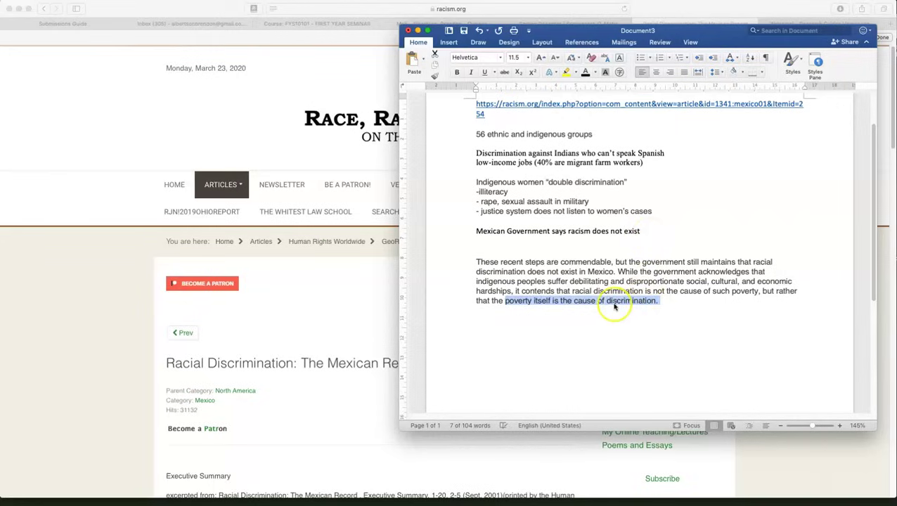
drag(691, 300, 516, 301)
key(super+c)
key(BackSpace)
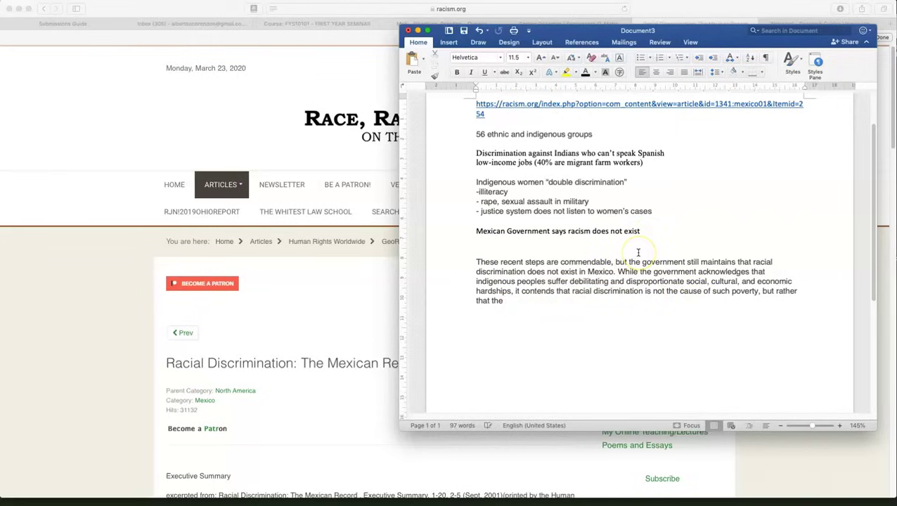
click(637, 232)
key(Return)
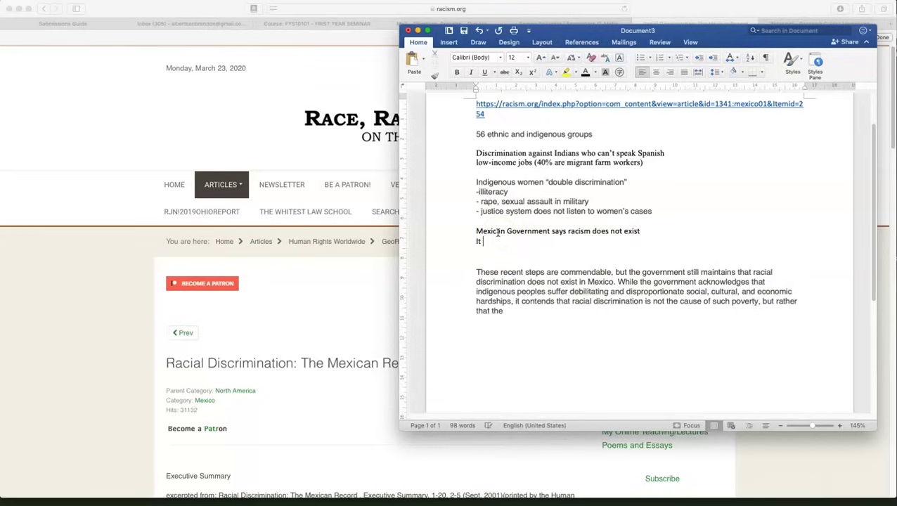
text(It states that ")
key(super+v)
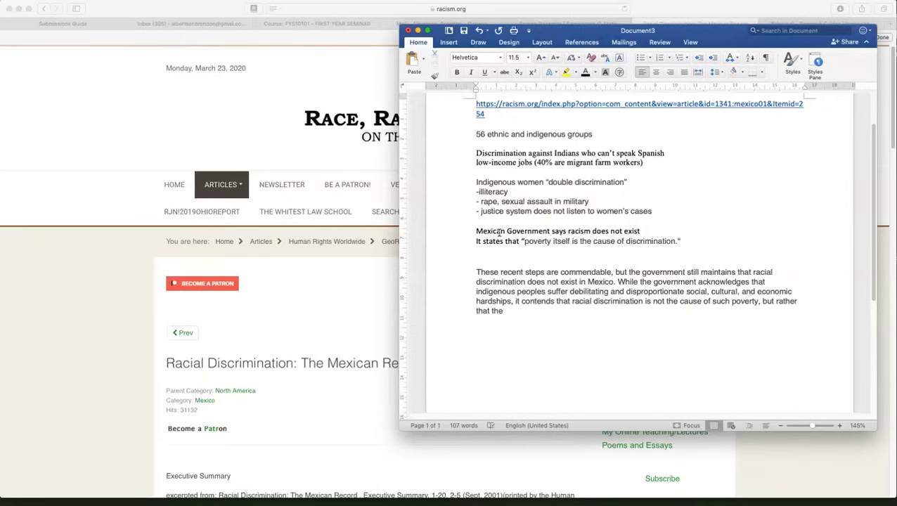
Delete the leftover 'These recent steps' paragraph and select all notes below the URL
click(530, 245)
drag(512, 310, 468, 269)
key(BackSpace)
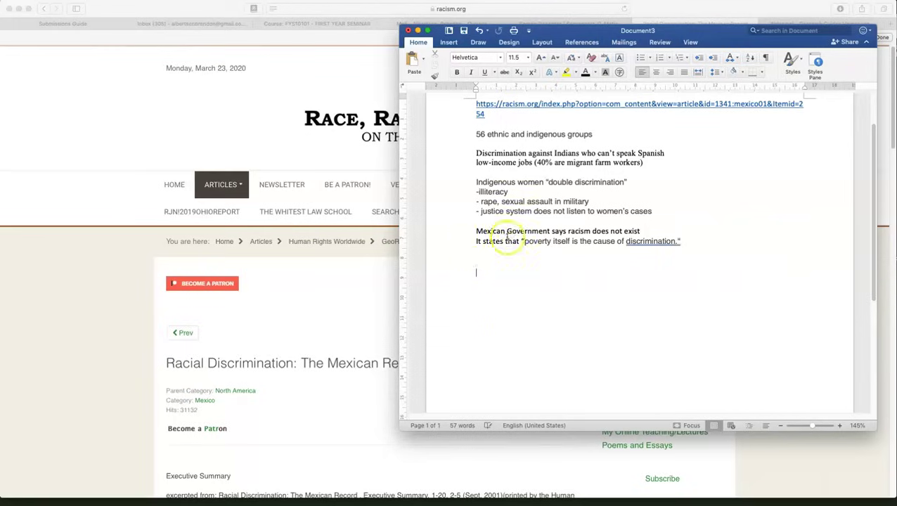
scroll(510, 211, up, 1)
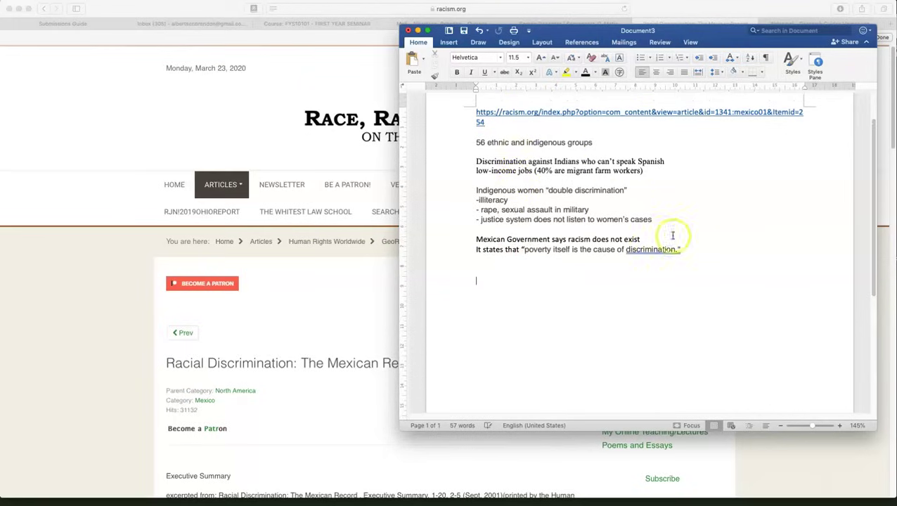
drag(679, 246, 473, 137)
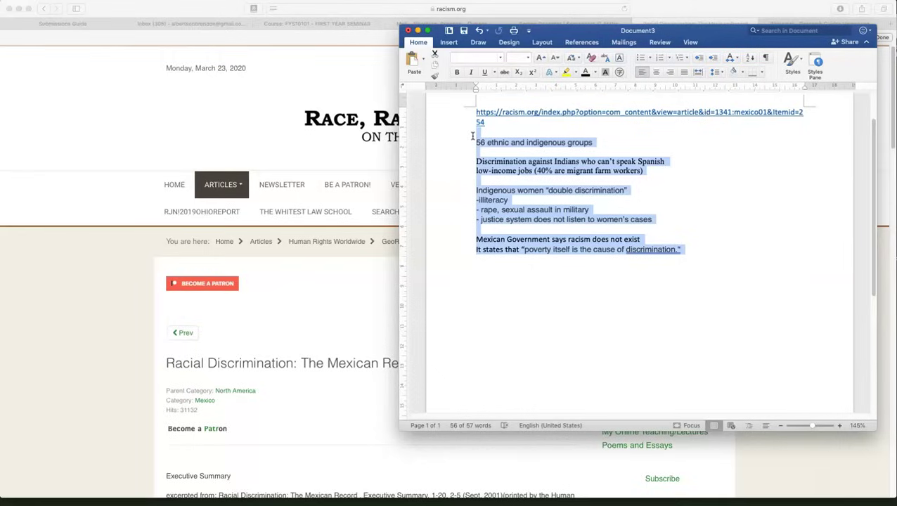
click(361, 277)
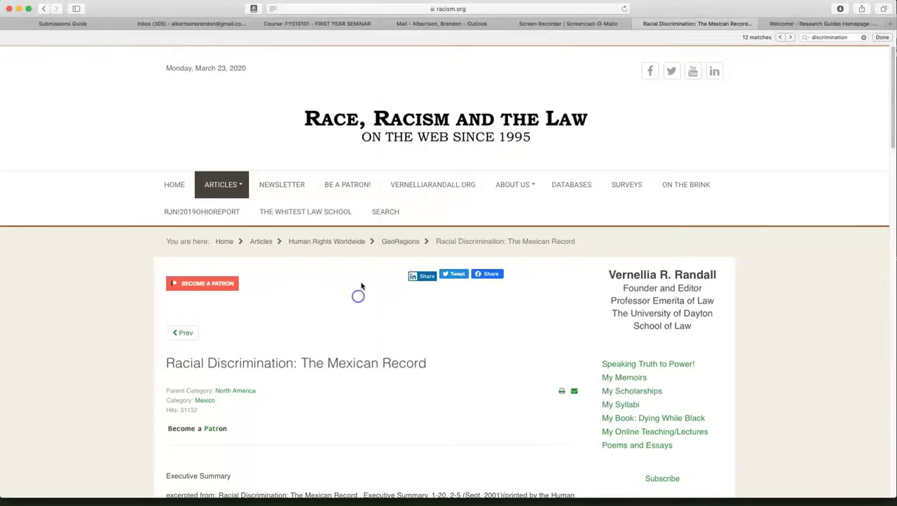
scroll(361, 286, down, 15)
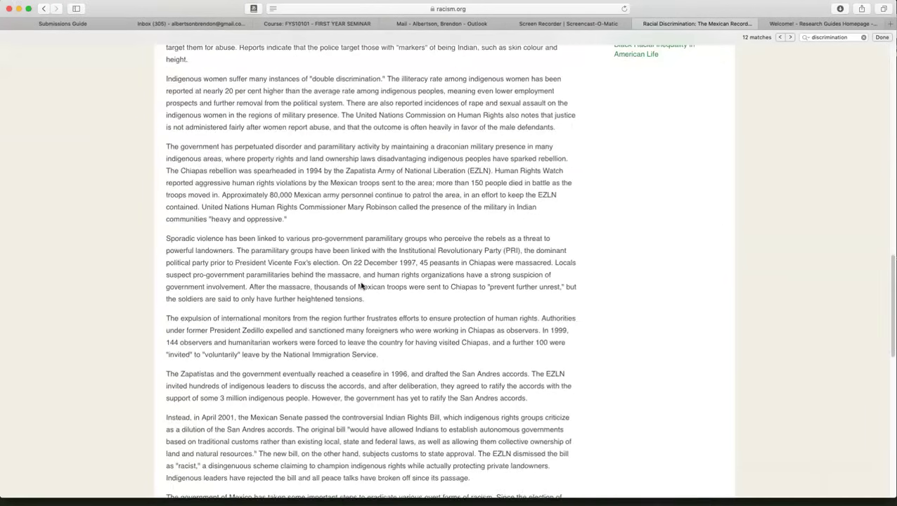
click(756, 230)
scroll(853, 77, up, 1)
click(843, 38)
click(789, 36)
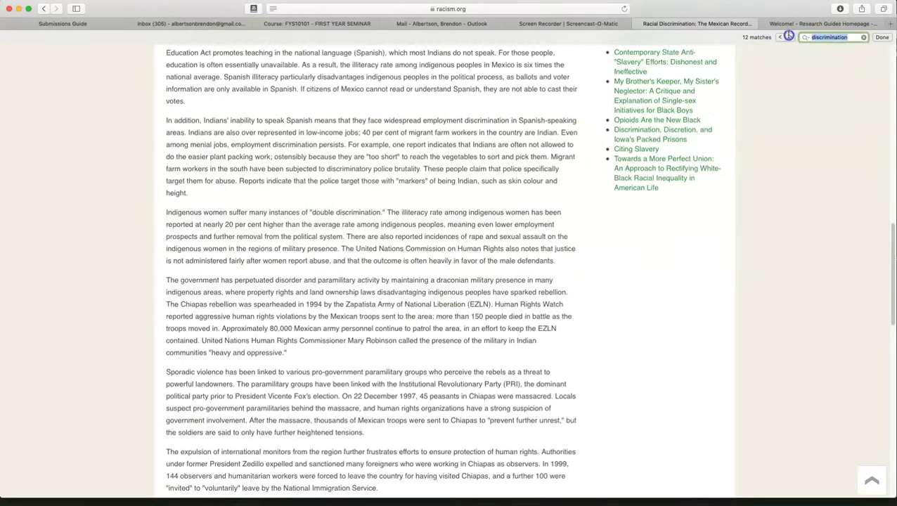
key(super+Tab)
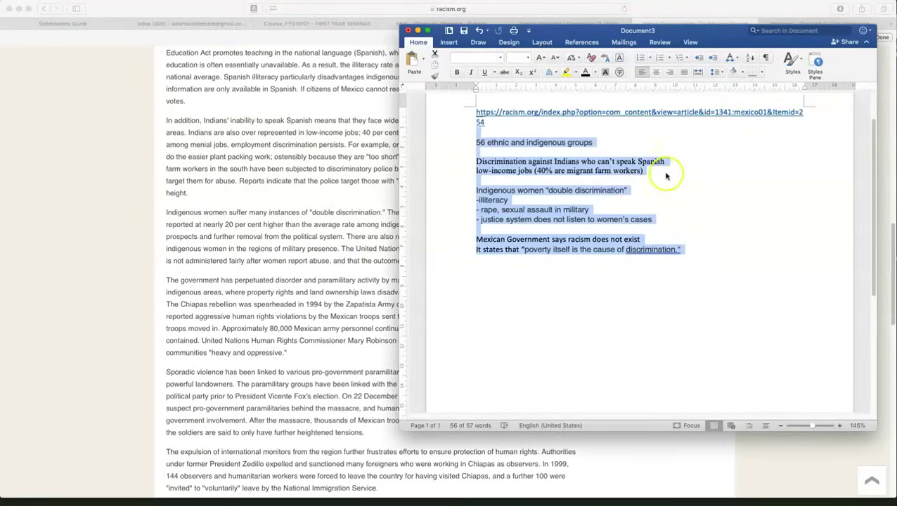
click(653, 190)
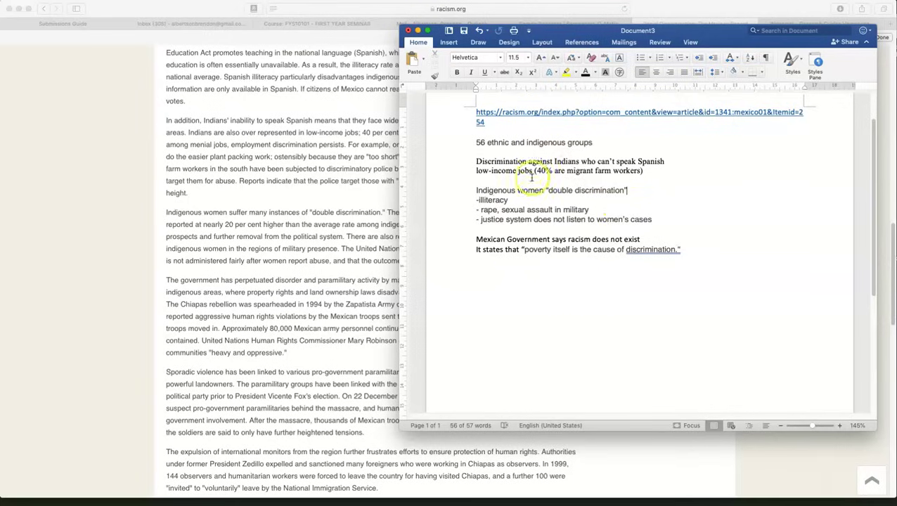
drag(654, 243, 467, 142)
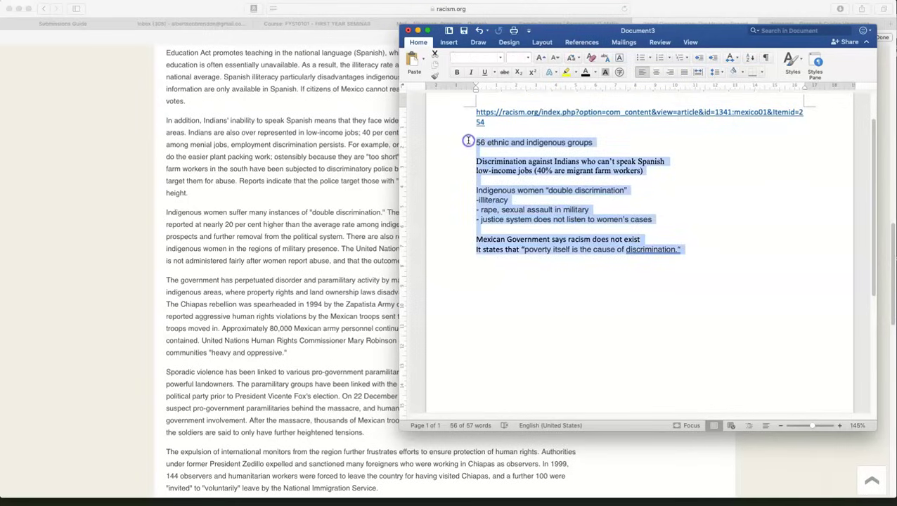
click(677, 208)
scroll(671, 204, up, 1)
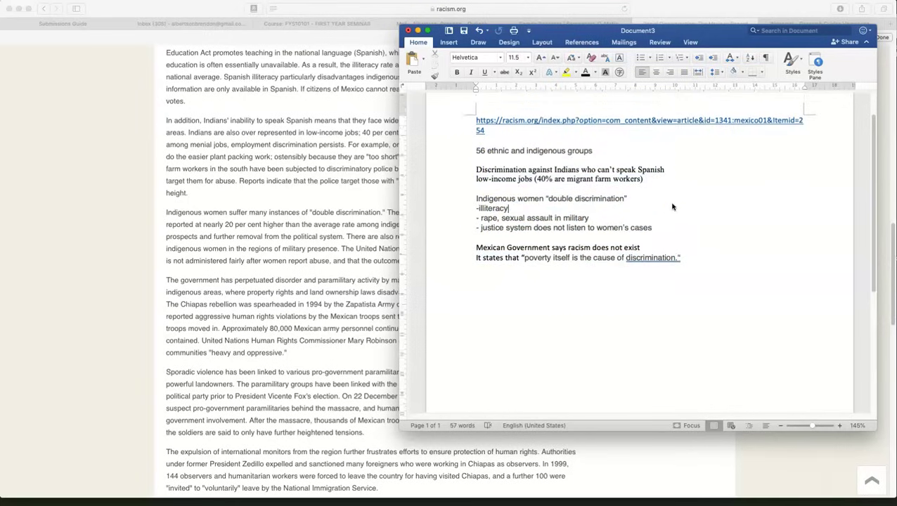
click(311, 259)
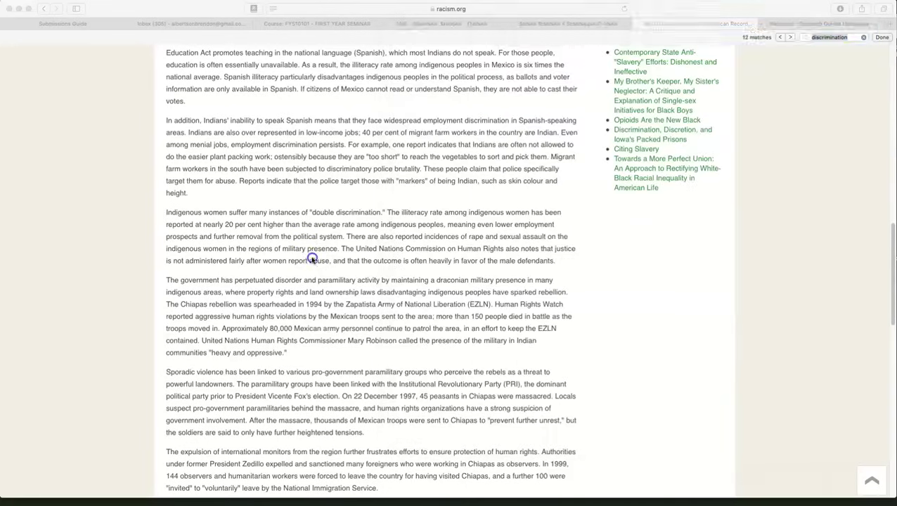
click(337, 170)
scroll(338, 172, up, 3)
scroll(338, 172, up, 8)
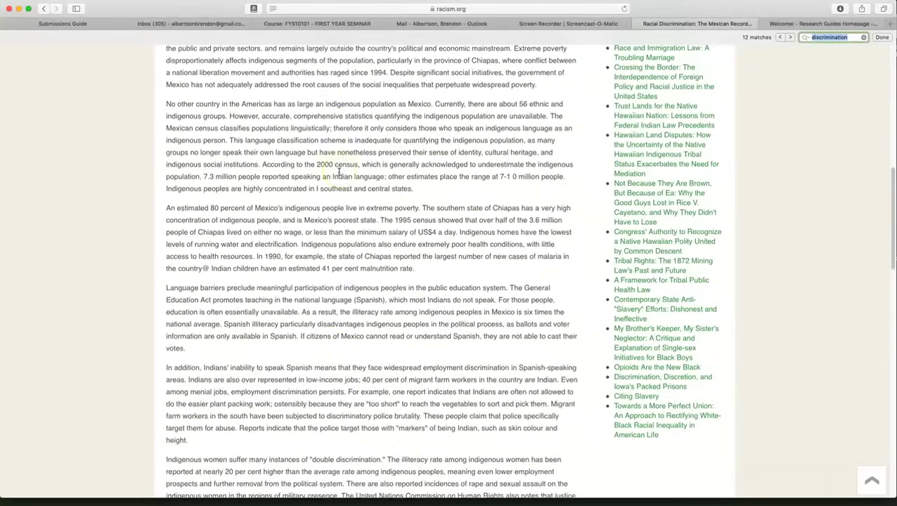
scroll(339, 188, down, 18)
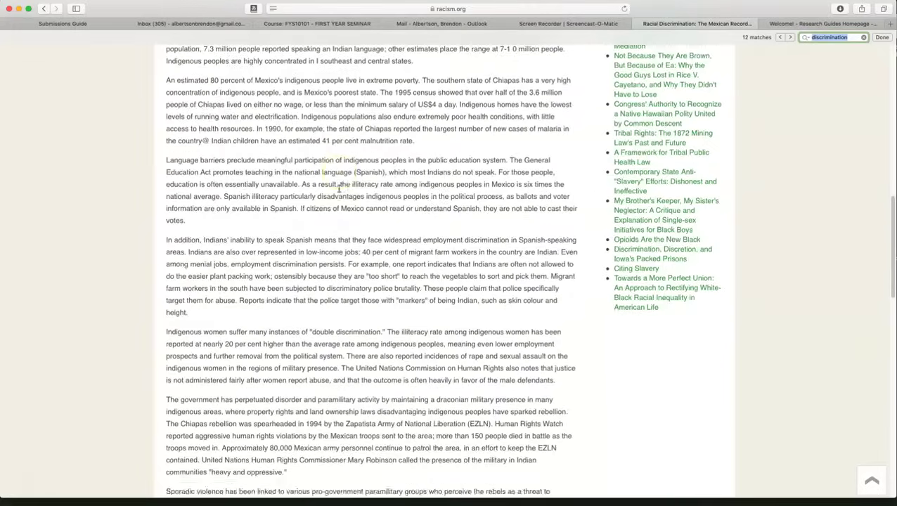
scroll(339, 187, up, 6)
scroll(339, 188, up, 12)
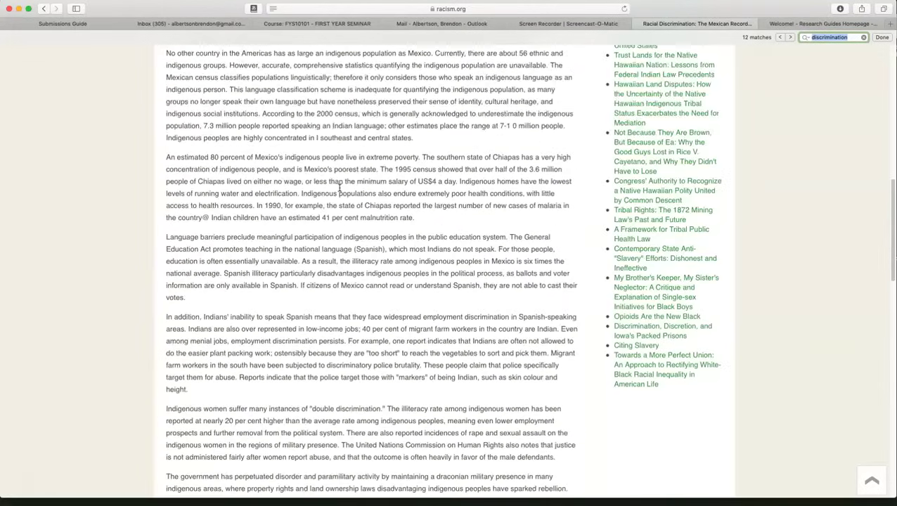